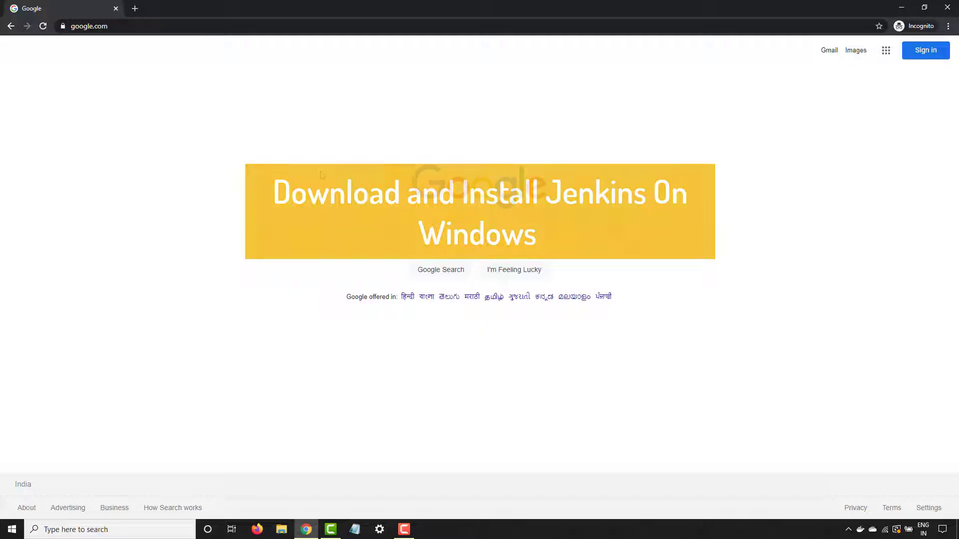
- Search Google for 'jenkins'
{"action": "left_click", "coordinate": [459, 234]}
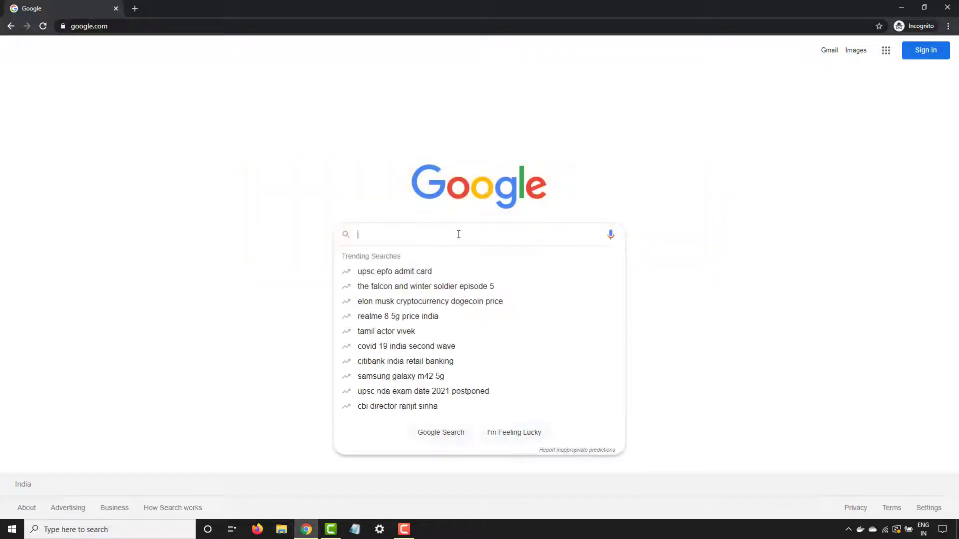
{"action": "type", "text": "jenkins"}
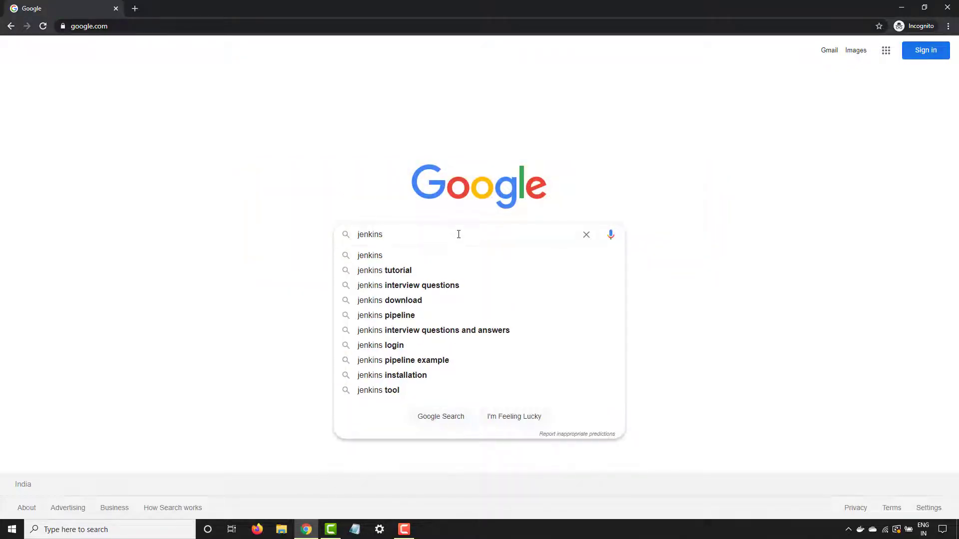
{"action": "key", "text": "Return"}
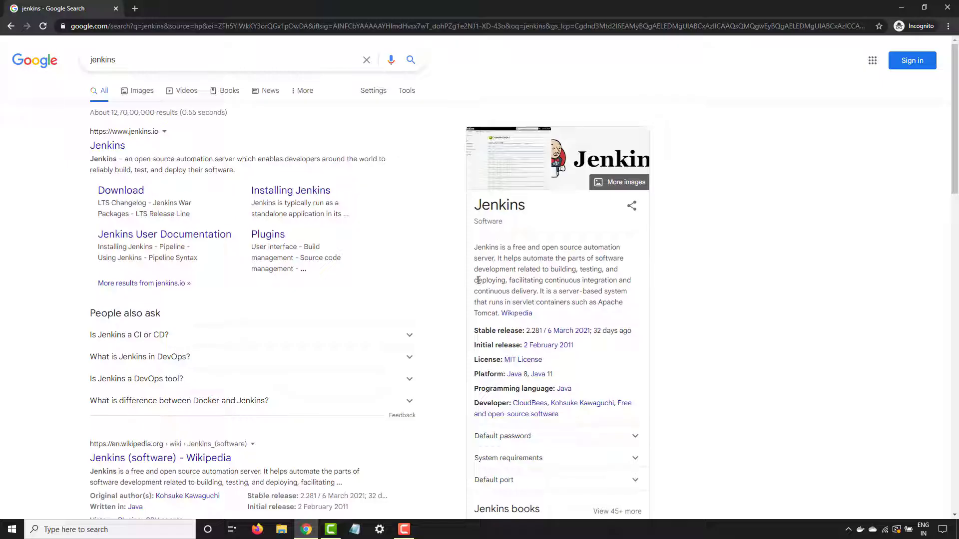
- Open the official jenkins.io result at the top of the search results
{"action": "left_click", "coordinate": [115, 147]}
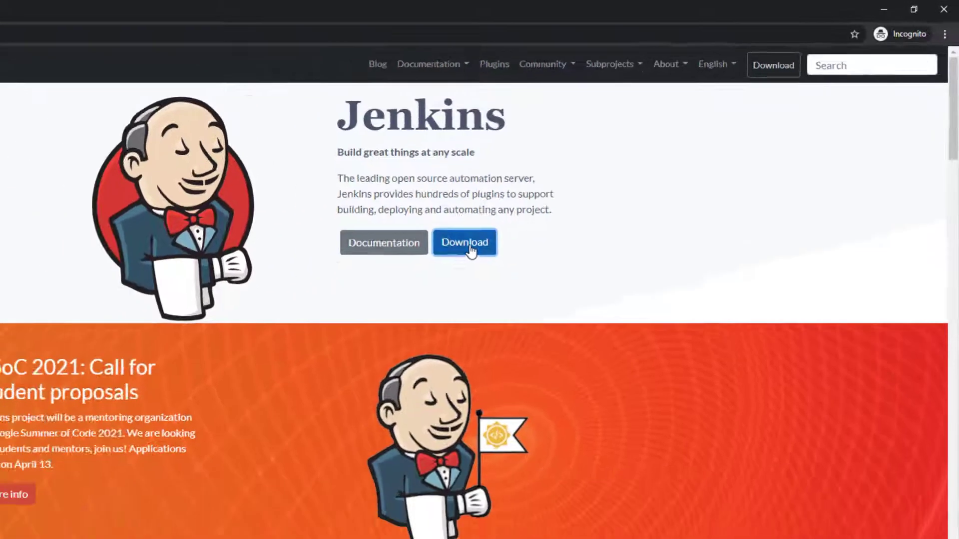
- Open the Jenkins download page and highlight the Stable (LTS) heading and its release cadence sentence
{"action": "left_click", "coordinate": [320, 322]}
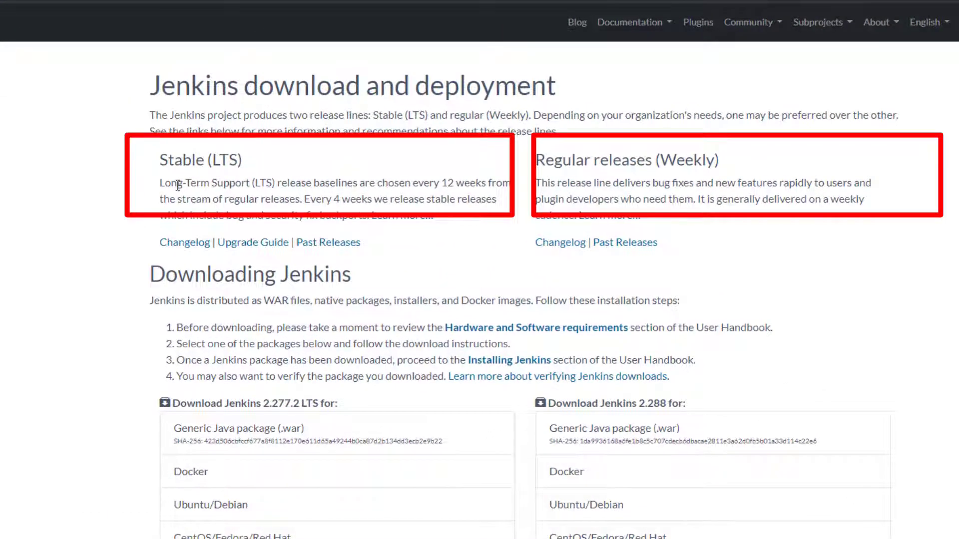
{"action": "left_click_drag", "start_coordinate": [150, 158], "coordinate": [263, 160]}
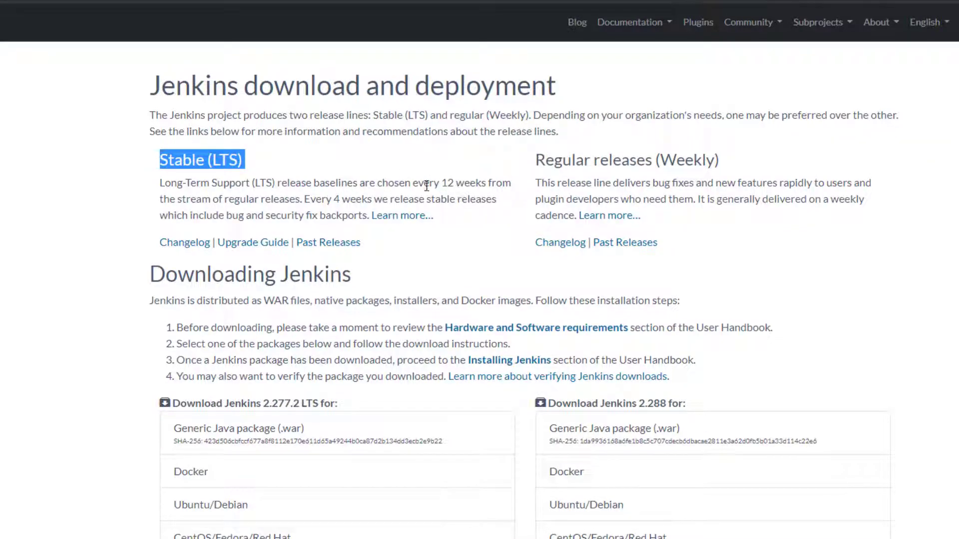
{"action": "left_click_drag", "start_coordinate": [429, 186], "coordinate": [493, 186]}
{"action": "left_click", "coordinate": [9, 235]}
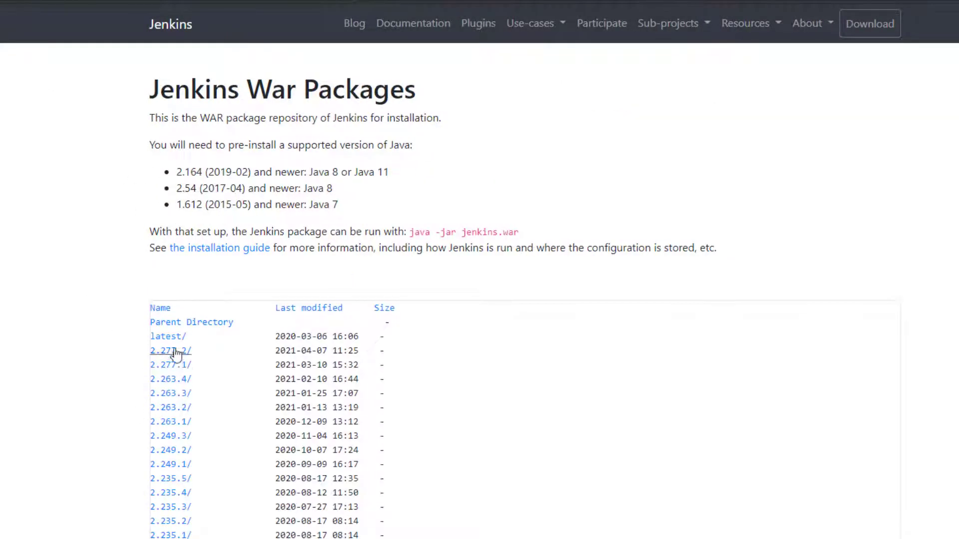
- Scroll through the LTS Changelog, then return to the download page's Downloading Jenkins section
{"action": "scroll", "coordinate": [161, 415], "scroll_direction": "down", "scroll_amount": 5}
{"action": "scroll", "coordinate": [163, 429], "scroll_direction": "down", "scroll_amount": 20}
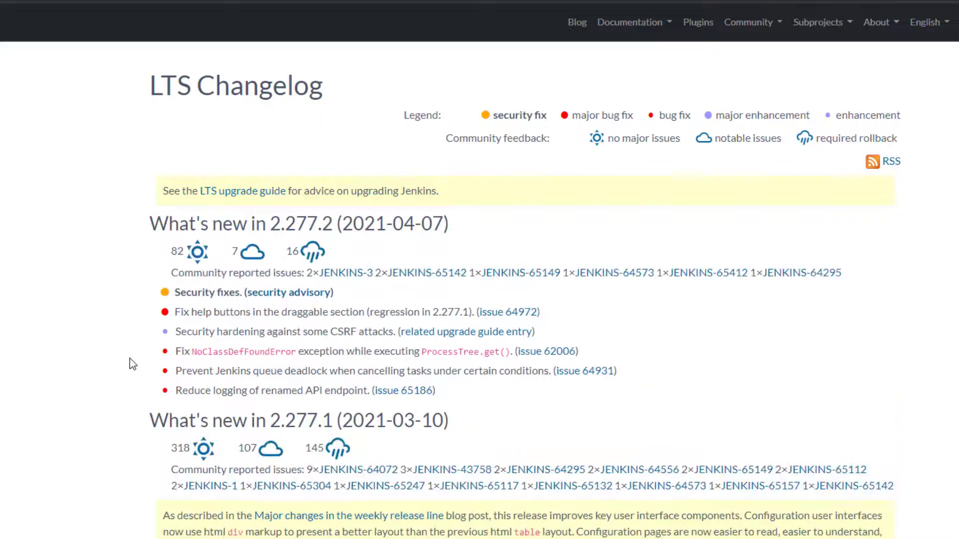
{"action": "scroll", "coordinate": [132, 364], "scroll_direction": "down", "scroll_amount": 20}
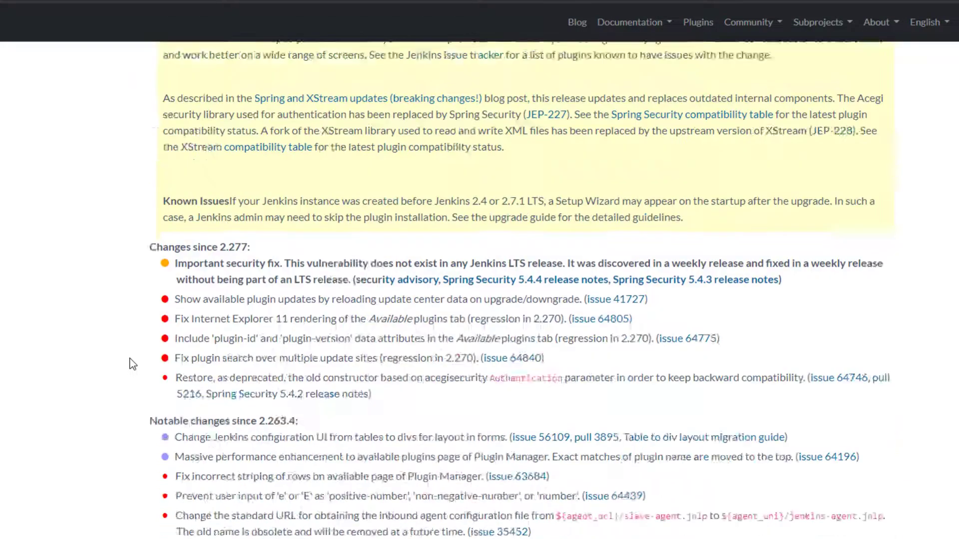
{"action": "scroll", "coordinate": [133, 364], "scroll_direction": "down", "scroll_amount": 7}
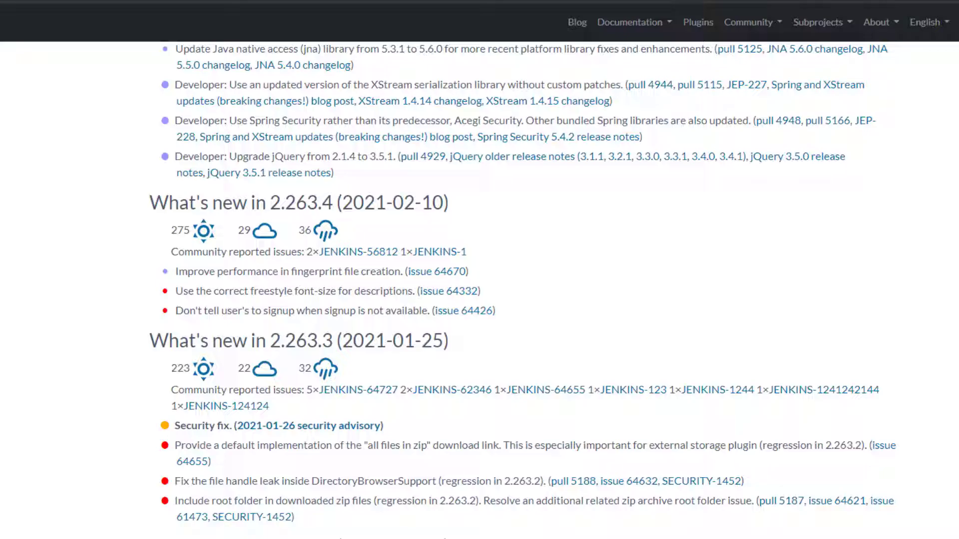
{"action": "key", "text": "alt+Left"}
{"action": "scroll", "coordinate": [155, 244], "scroll_direction": "down", "scroll_amount": 2}
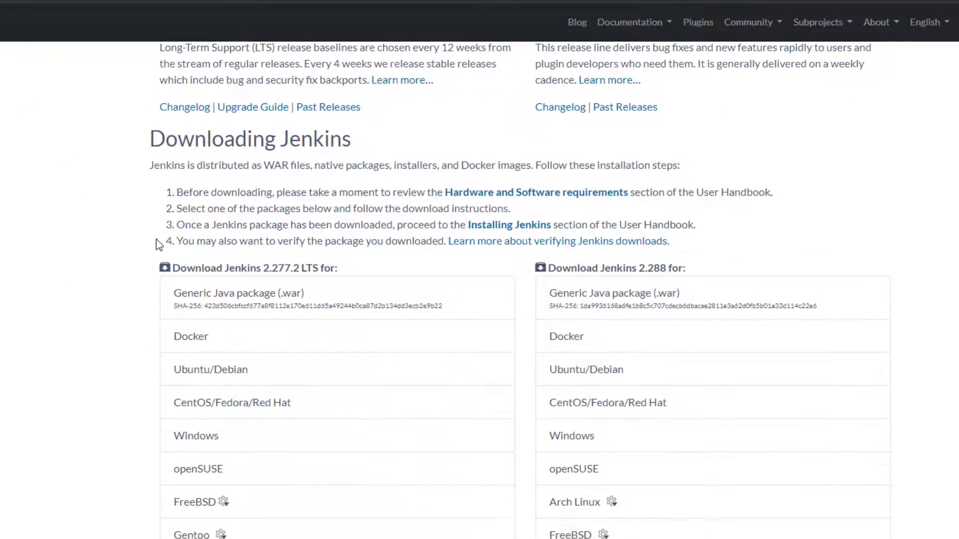
- Highlight the Downloading Jenkins heading and 'WAR files', then open the Hardware and Software requirements page
{"action": "left_click_drag", "start_coordinate": [158, 137], "coordinate": [382, 136]}
{"action": "left_click", "coordinate": [58, 200]}
{"action": "left_click_drag", "start_coordinate": [263, 167], "coordinate": [400, 178]}
{"action": "left_click", "coordinate": [388, 180]}
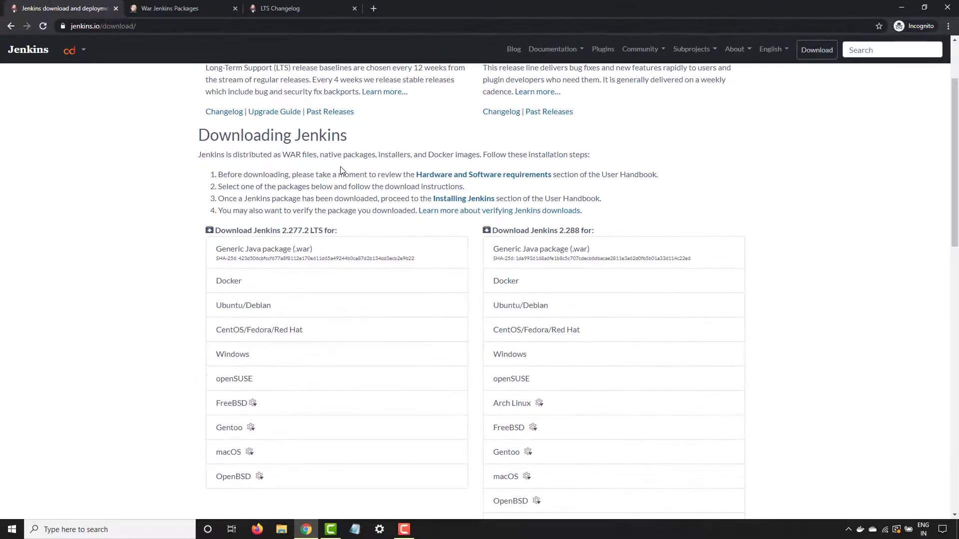
{"action": "left_click", "coordinate": [496, 179]}
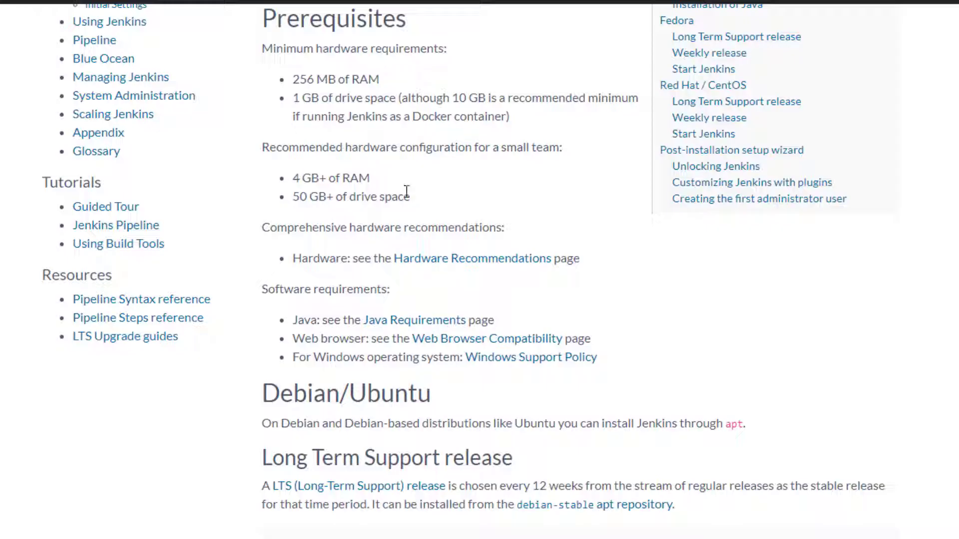
- Open the Java Requirements page in a separate tab and view it
{"action": "scroll", "coordinate": [362, 274], "scroll_direction": "down", "scroll_amount": 3}
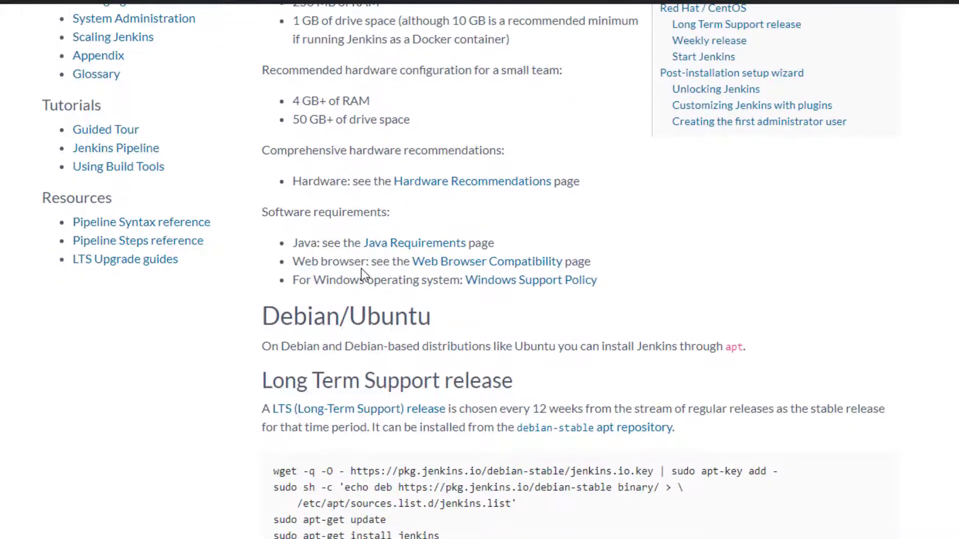
{"action": "scroll", "coordinate": [362, 274], "scroll_direction": "up", "scroll_amount": 3}
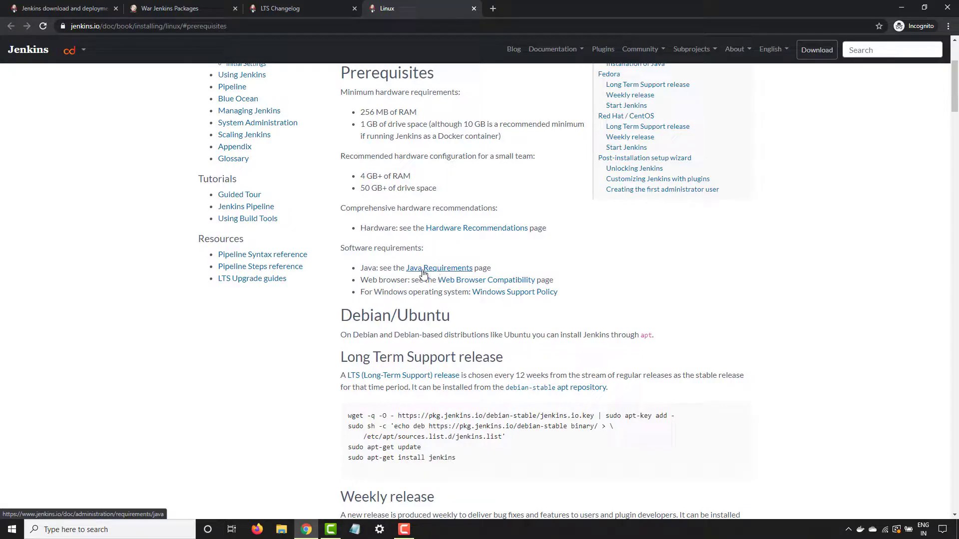
{"action": "middle_click", "coordinate": [423, 273]}
{"action": "left_click", "coordinate": [532, 11]}
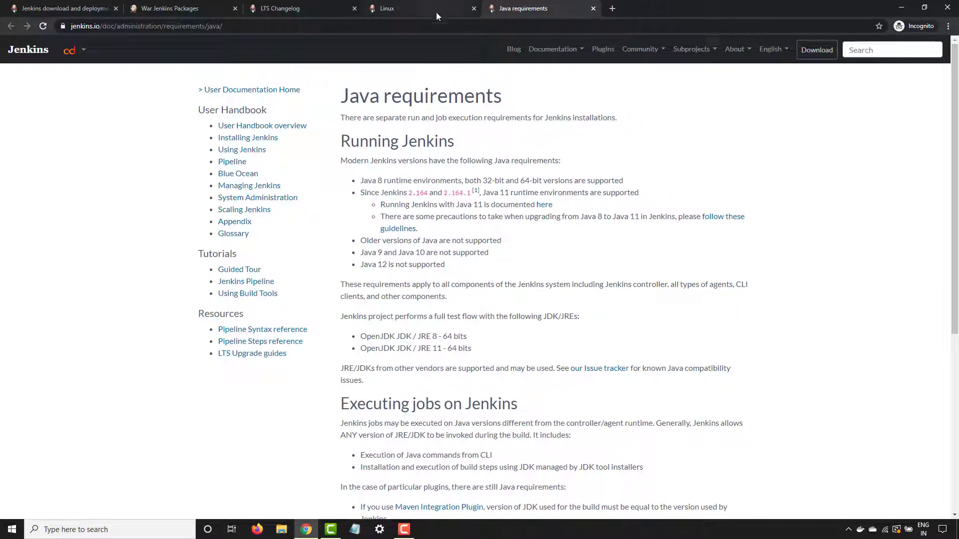
- Highlight the minimum hardware requirements on the Linux prerequisites page, then return to the download tab
{"action": "left_click", "coordinate": [398, 10]}
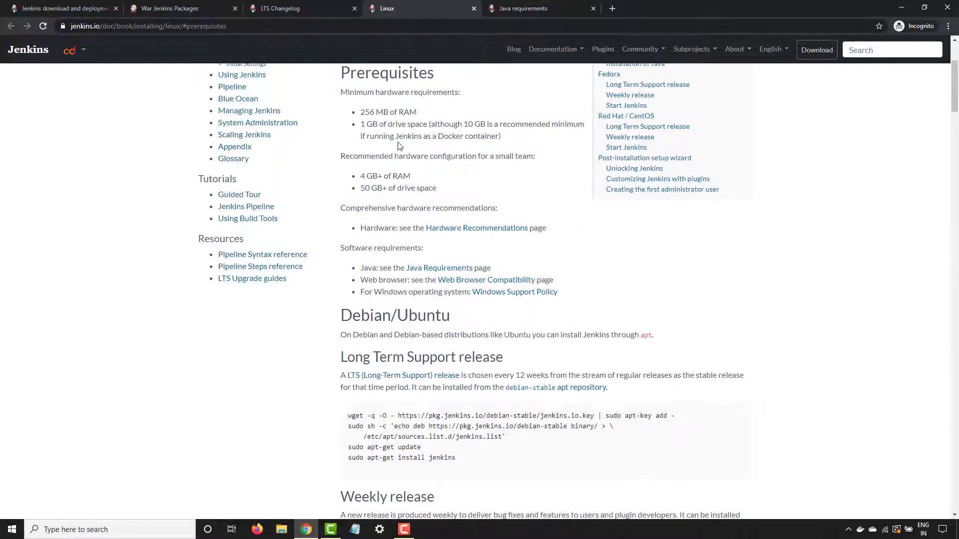
{"action": "left_click_drag", "start_coordinate": [366, 113], "coordinate": [516, 143]}
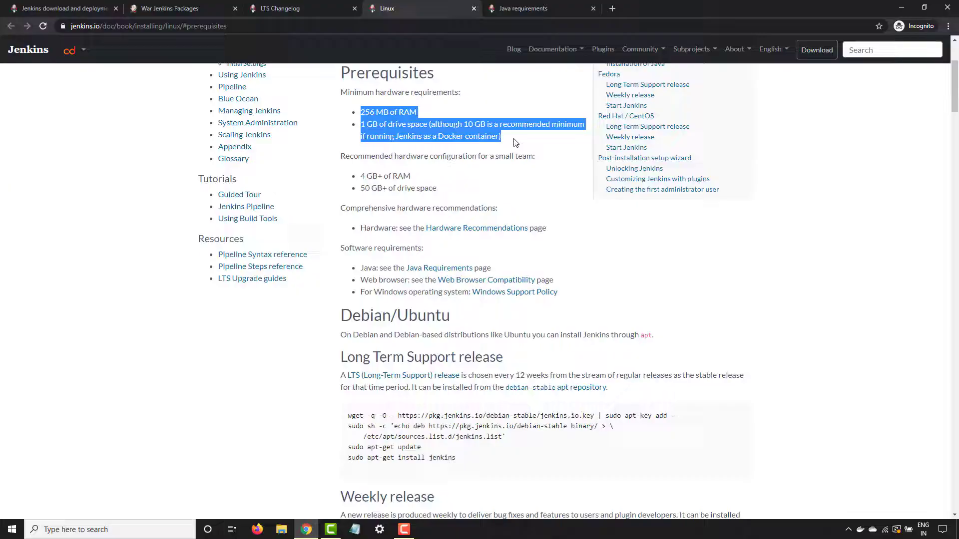
{"action": "left_click", "coordinate": [510, 192]}
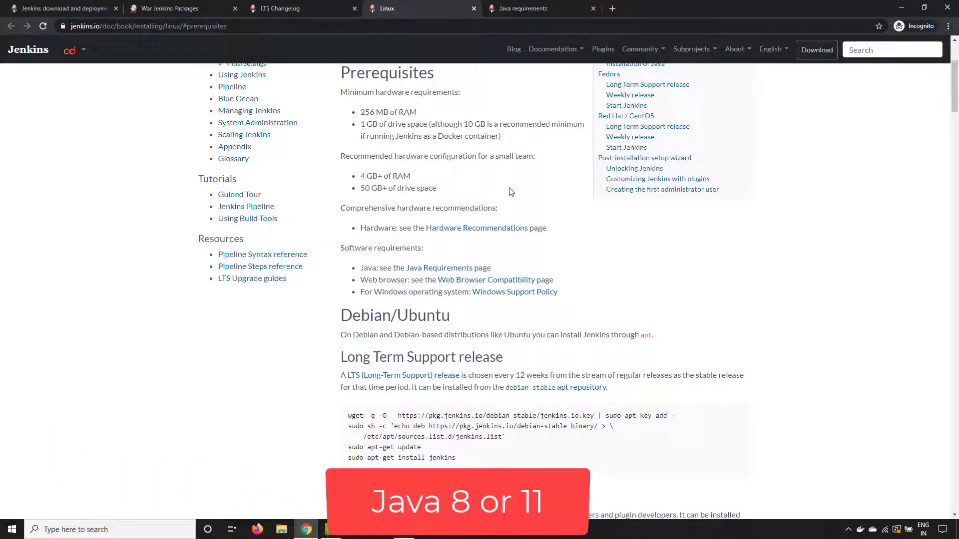
{"action": "left_click", "coordinate": [517, 8]}
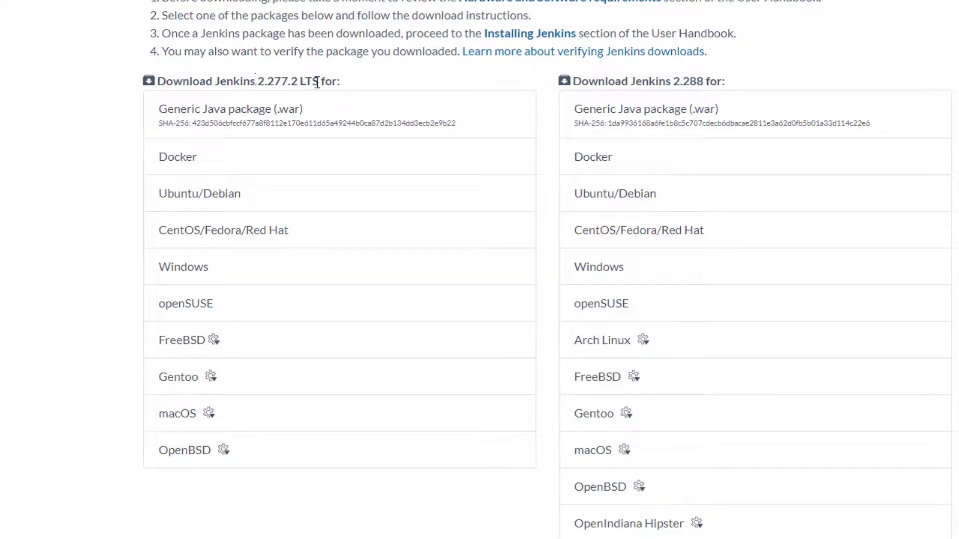
- Highlight the word LTS in the Jenkins 2.277.2 LTS download heading
{"action": "double_click", "coordinate": [310, 82]}
{"action": "left_click", "coordinate": [195, 88]}
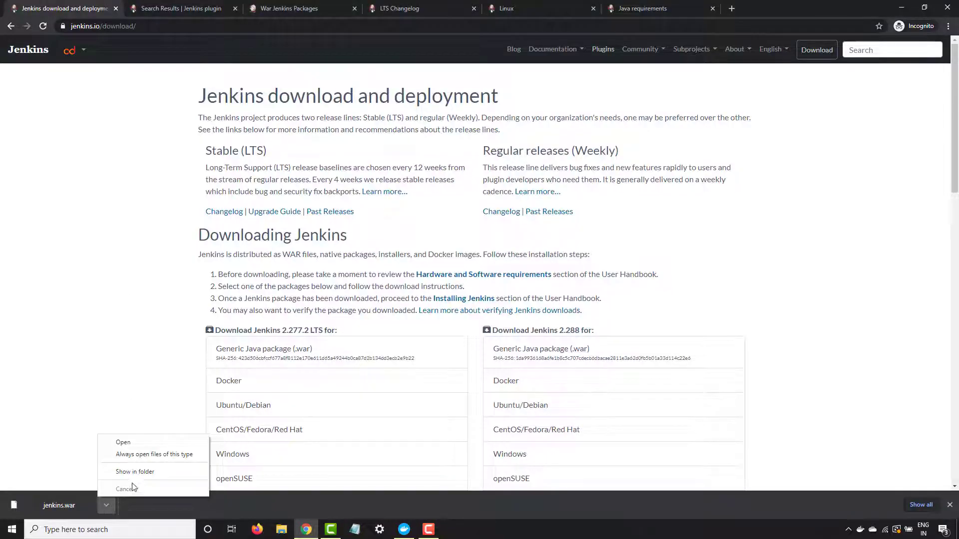
- Show jenkins.war in the Downloads folder and launch Command Prompt by searching 'cmd'
{"action": "left_click", "coordinate": [142, 475]}
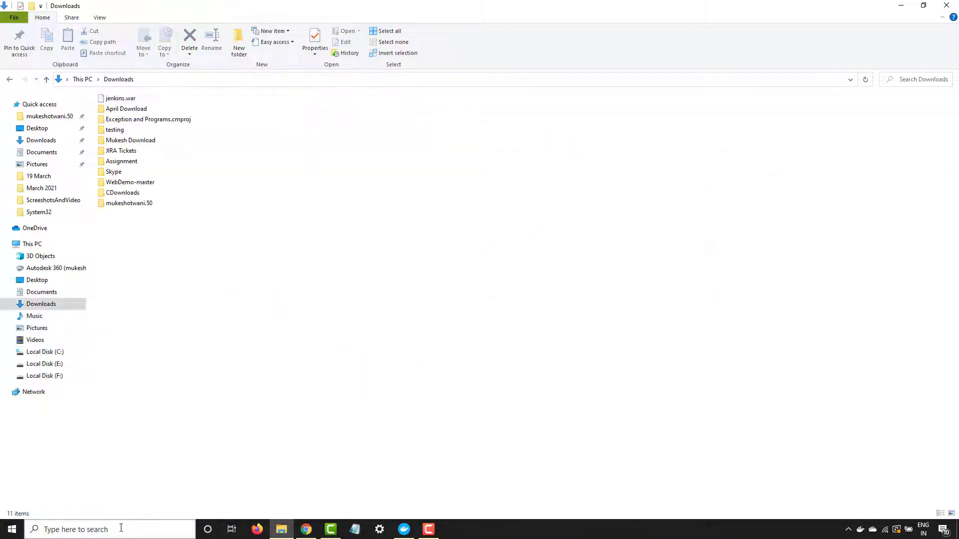
{"action": "left_click", "coordinate": [121, 528]}
{"action": "type", "text": "cmd"}
{"action": "key", "text": "Return"}
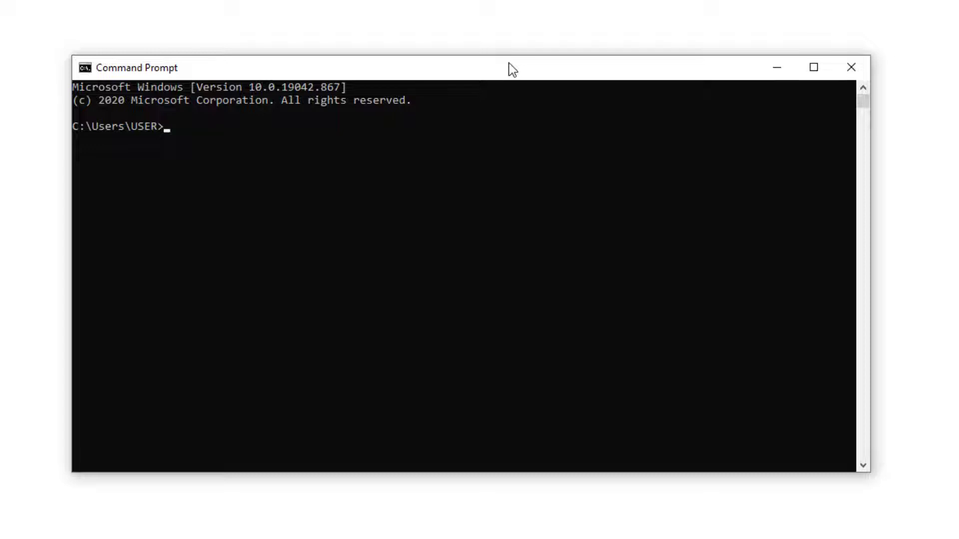
- Check the installed Java version with java -version, then begin a 'java -jar' command
{"action": "type", "text": "java -version"}
{"action": "key", "text": "Return"}
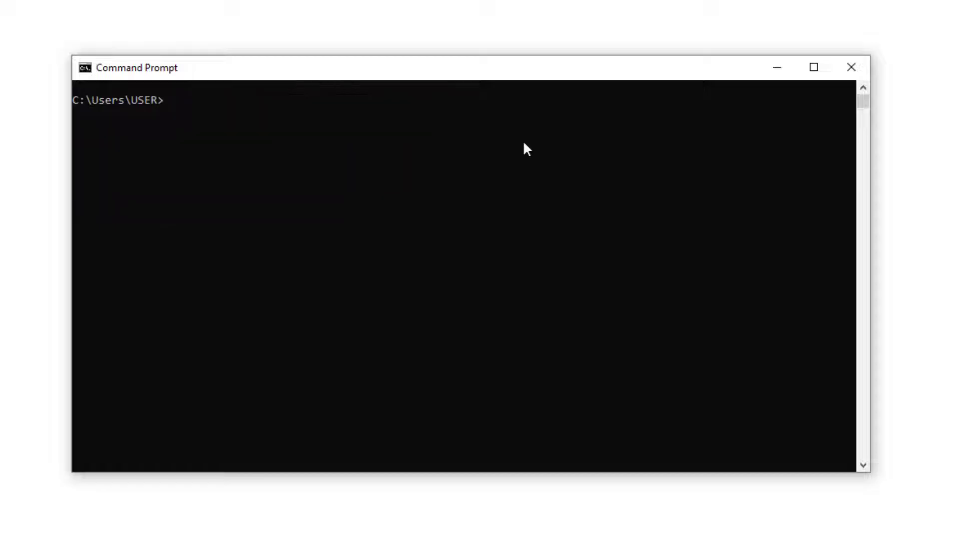
{"action": "type", "text": "java -jar"}
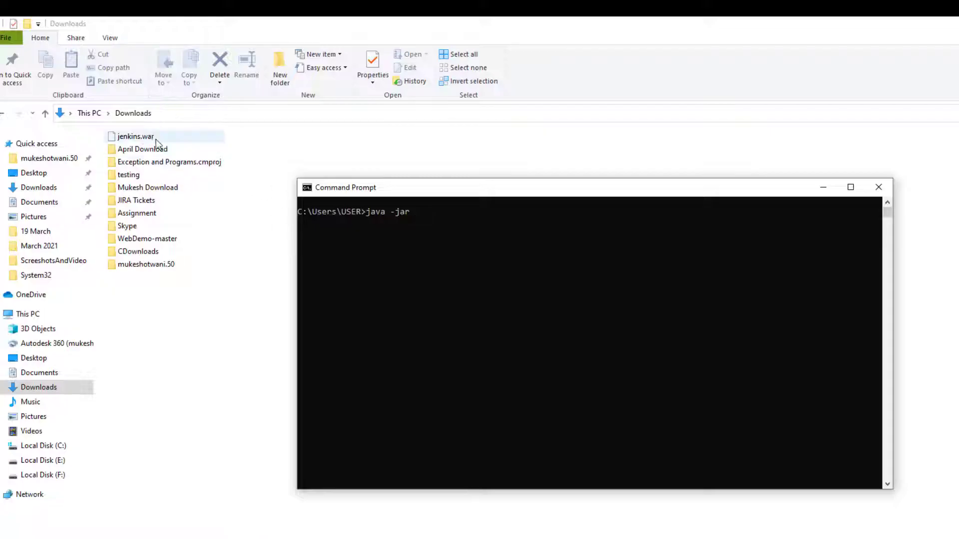
- Add the jenkins.war path after java -jar and run it to start Jenkins
{"action": "left_click_drag", "start_coordinate": [135, 136], "coordinate": [344, 206]}
{"action": "left_click_drag", "start_coordinate": [436, 239], "coordinate": [459, 242]}
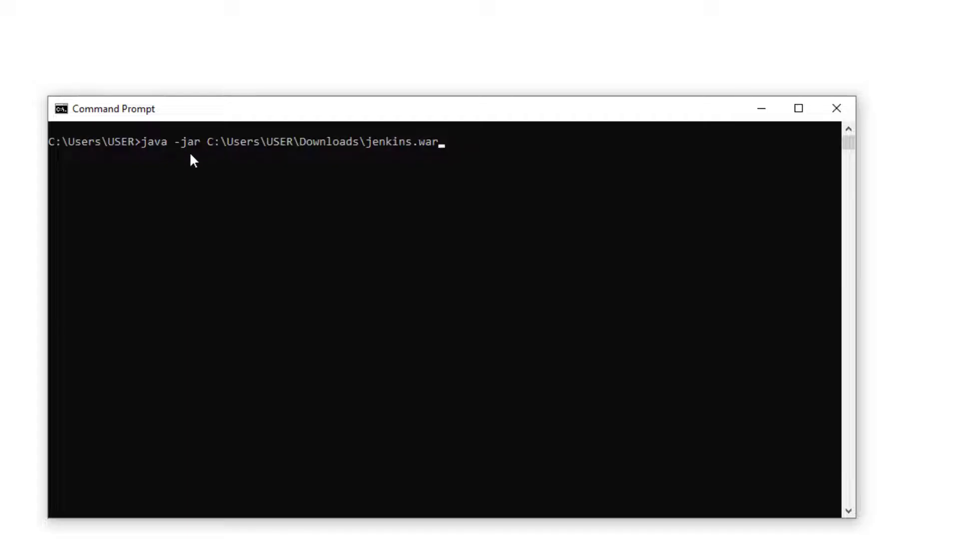
{"action": "key", "text": "Return"}
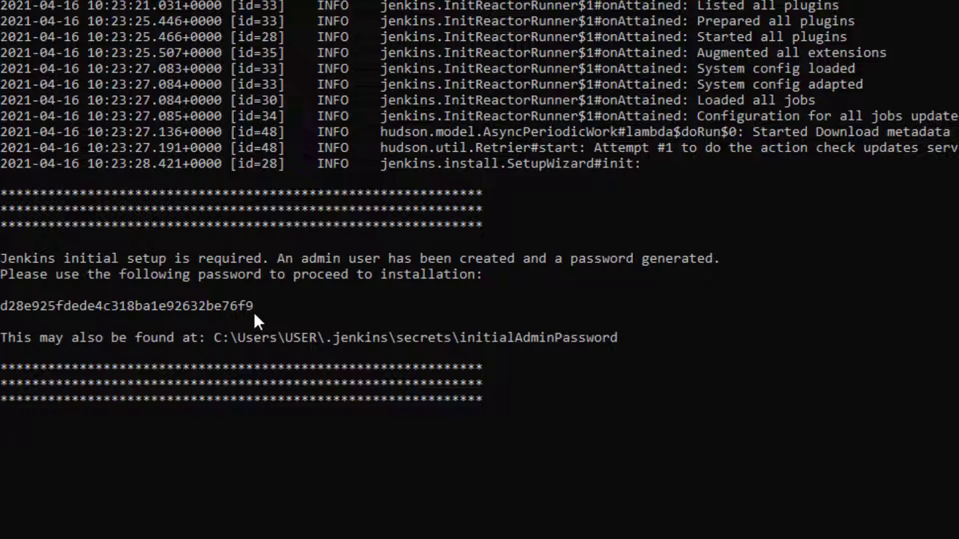
- Copy the generated initial admin password from the console into a new Notepad note
{"action": "left_click_drag", "start_coordinate": [258, 308], "coordinate": [1, 307]}
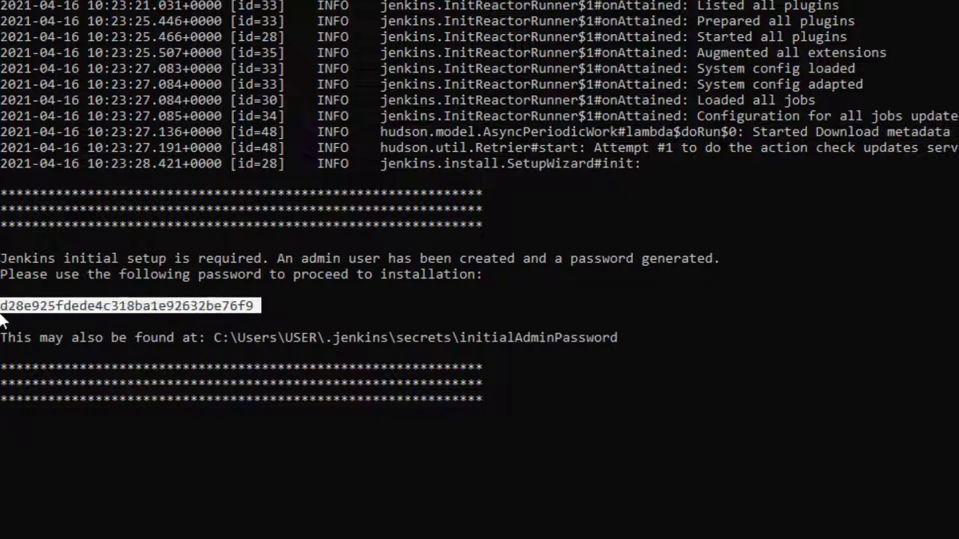
{"action": "key", "text": "ctrl+c"}
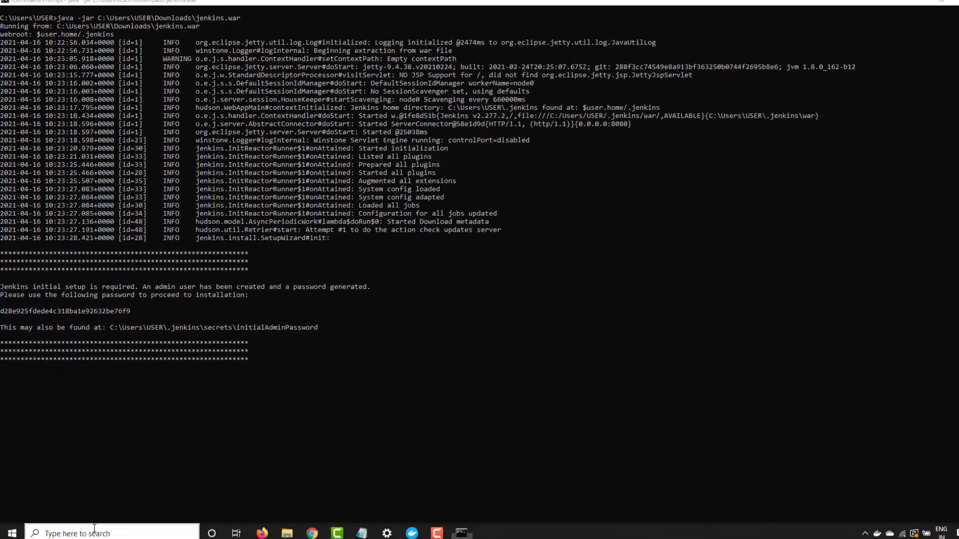
{"action": "left_click", "coordinate": [92, 529]}
{"action": "type", "text": "n"}
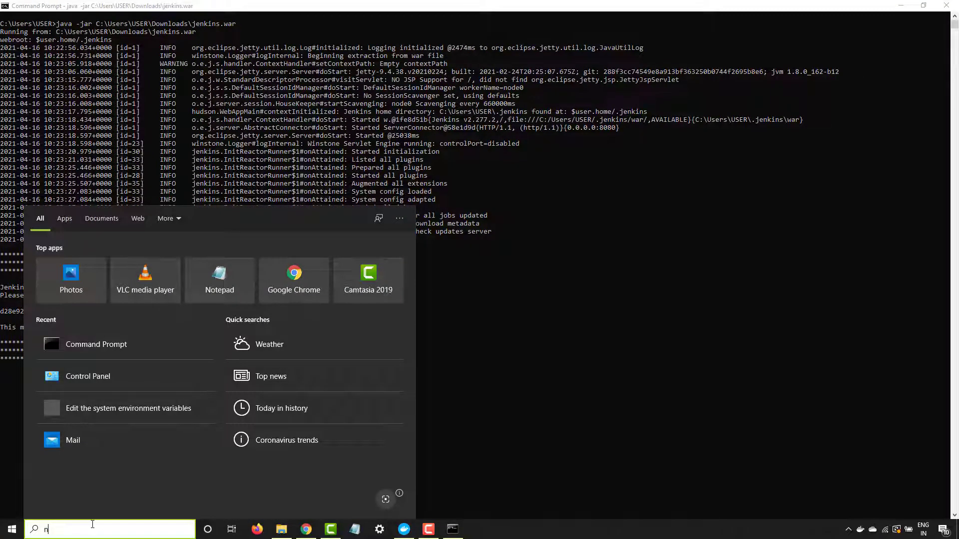
{"action": "type", "text": "o"}
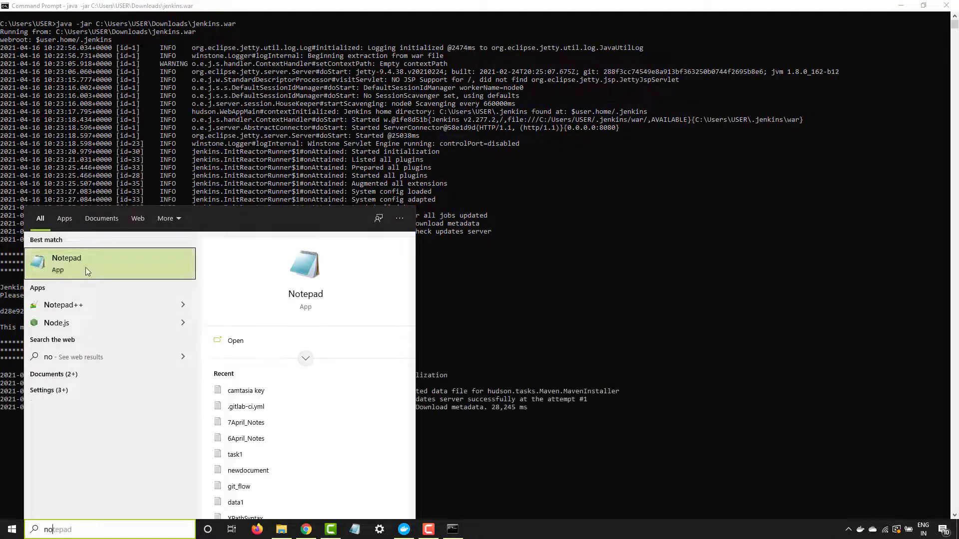
{"action": "left_click", "coordinate": [86, 268]}
{"action": "key", "text": "ctrl+v"}
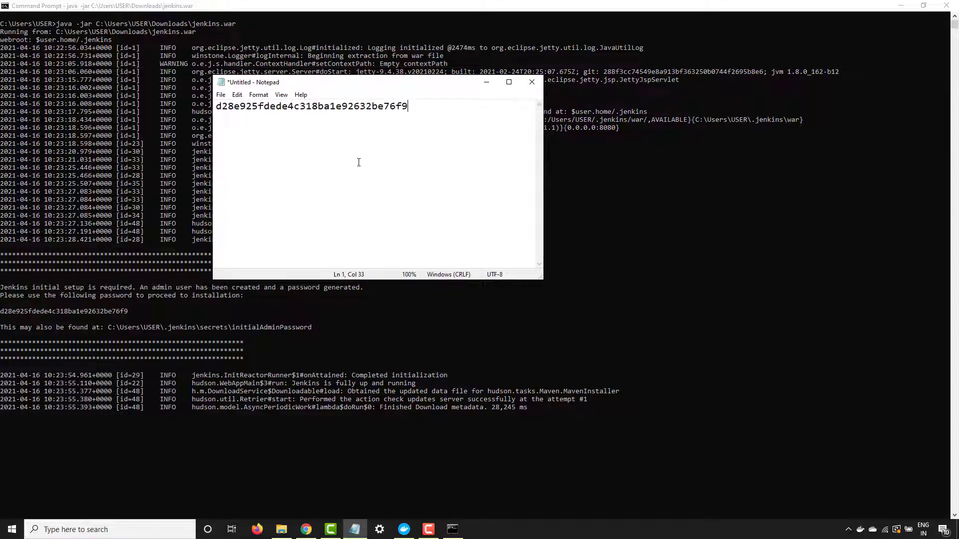
- Select the initialAdminPassword file path shown in the Jenkins console
{"action": "left_click", "coordinate": [311, 326]}
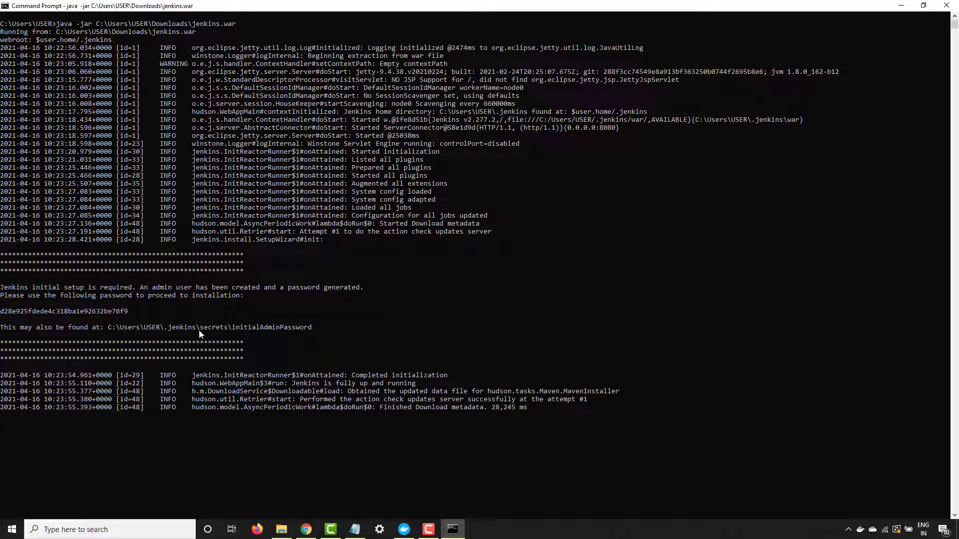
{"action": "left_click_drag", "start_coordinate": [311, 328], "coordinate": [108, 329]}
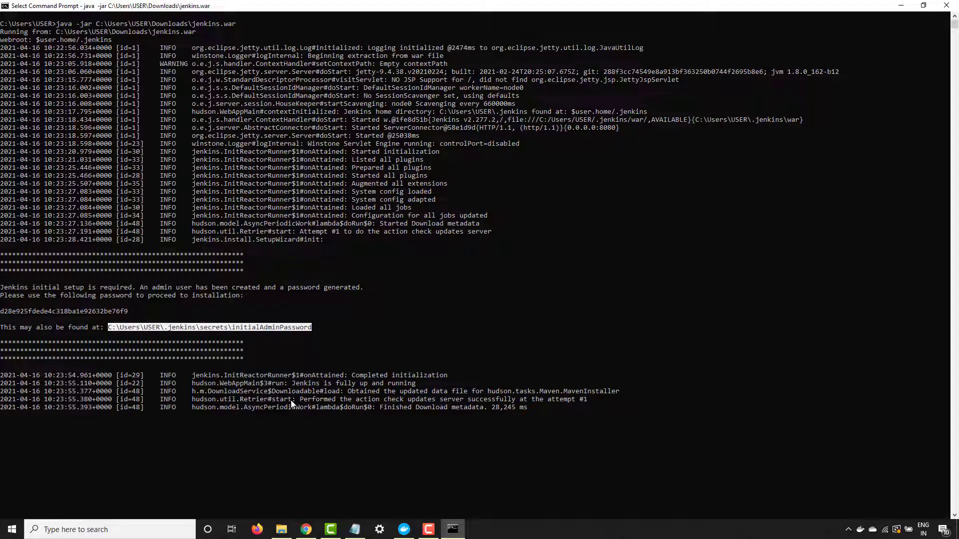
{"action": "left_click", "coordinate": [281, 530]}
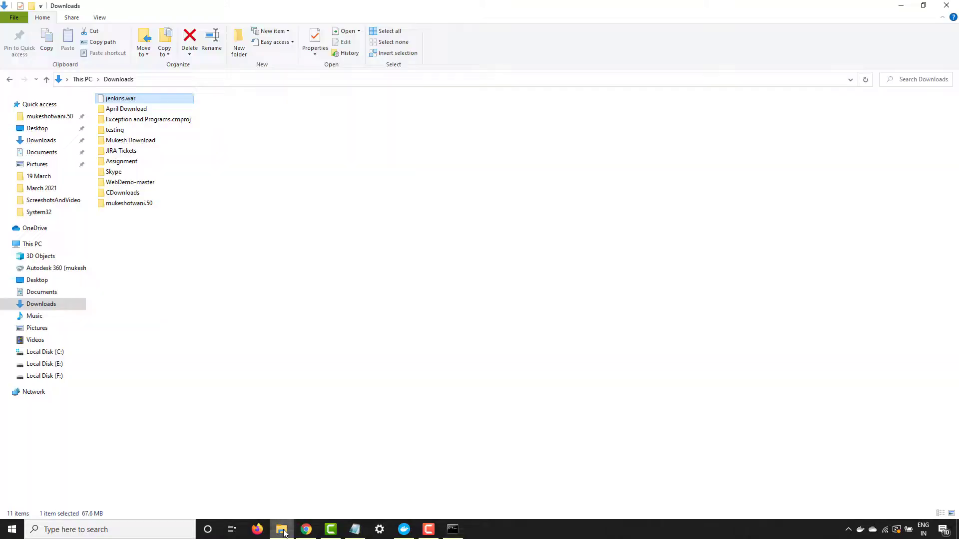
- Browse File Explorer to C:\Users\USER\.jenkins
{"action": "left_click", "coordinate": [46, 352]}
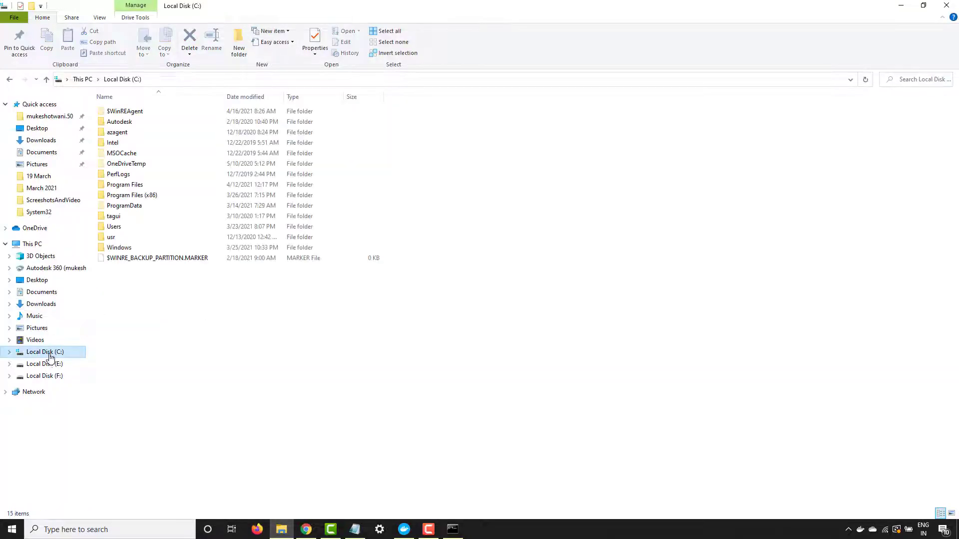
{"action": "double_click", "coordinate": [134, 227]}
{"action": "double_click", "coordinate": [118, 133]}
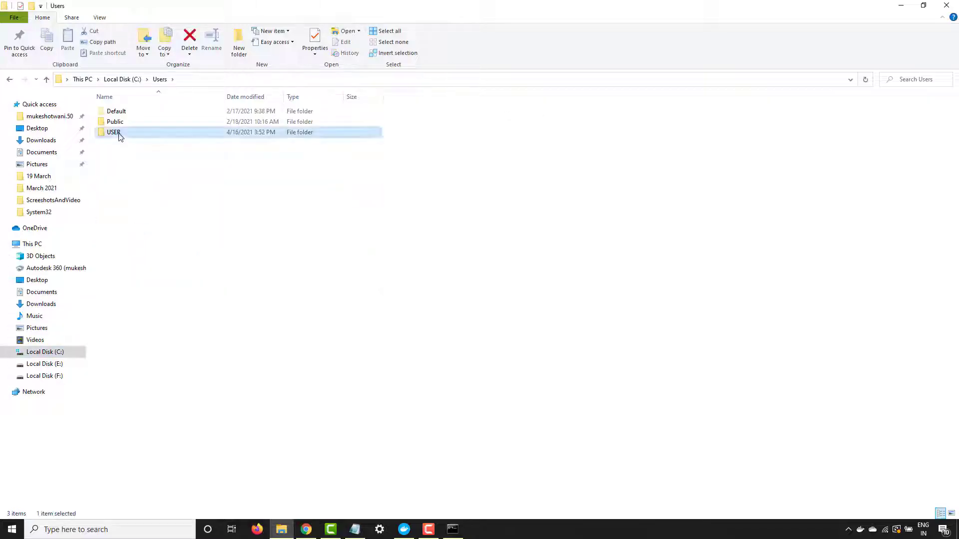
{"action": "scroll", "coordinate": [133, 452], "scroll_direction": "down", "scroll_amount": 2}
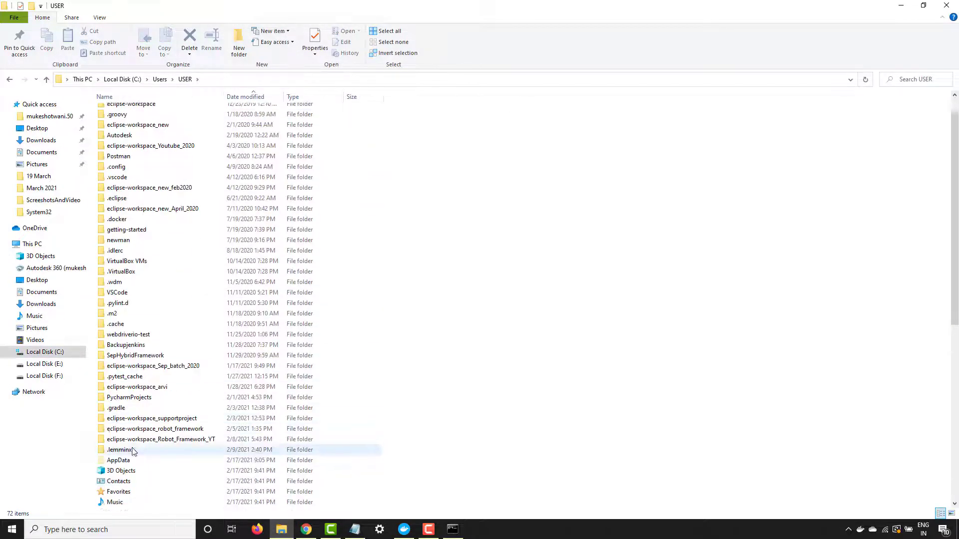
{"action": "scroll", "coordinate": [133, 449], "scroll_direction": "up", "scroll_amount": 1}
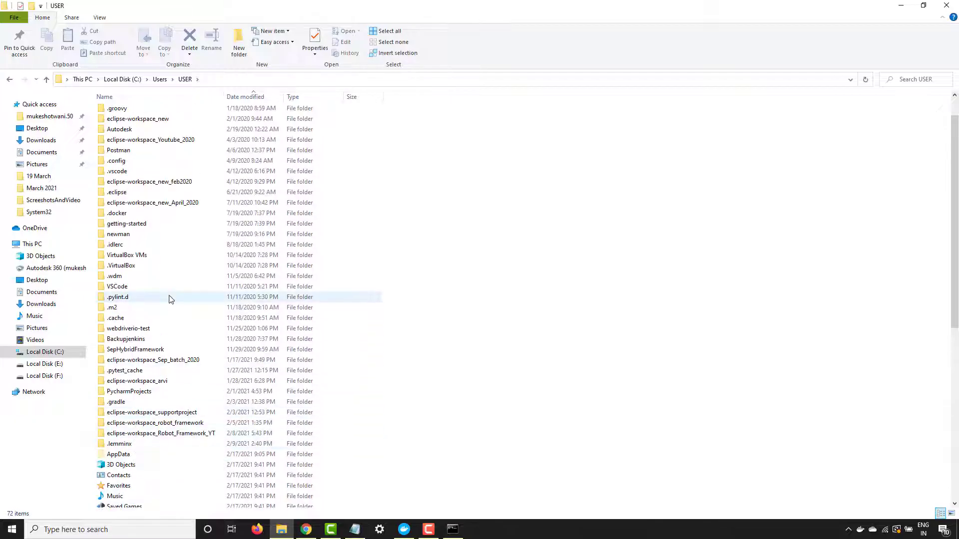
{"action": "scroll", "coordinate": [166, 398], "scroll_direction": "down", "scroll_amount": 4}
{"action": "scroll", "coordinate": [180, 467], "scroll_direction": "down", "scroll_amount": 3}
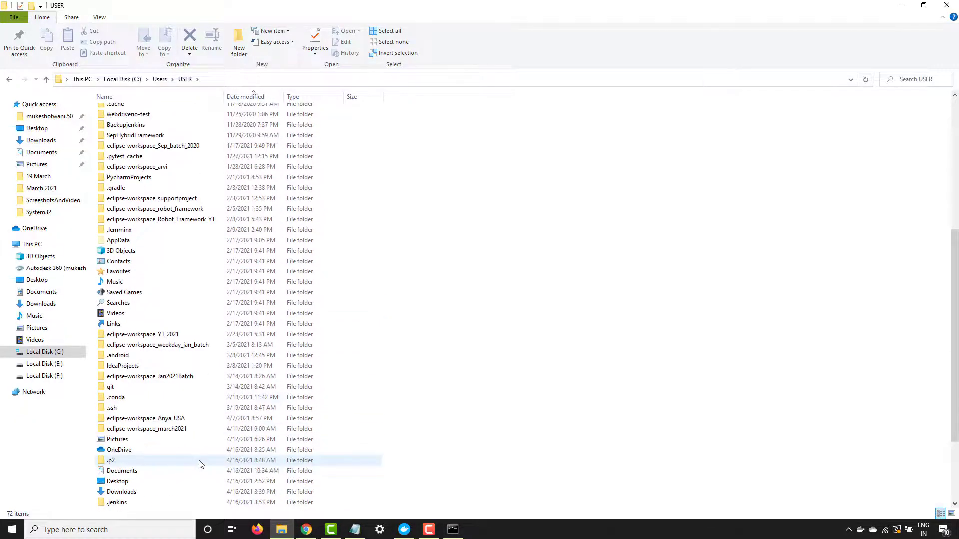
{"action": "scroll", "coordinate": [159, 429], "scroll_direction": "down", "scroll_amount": 3}
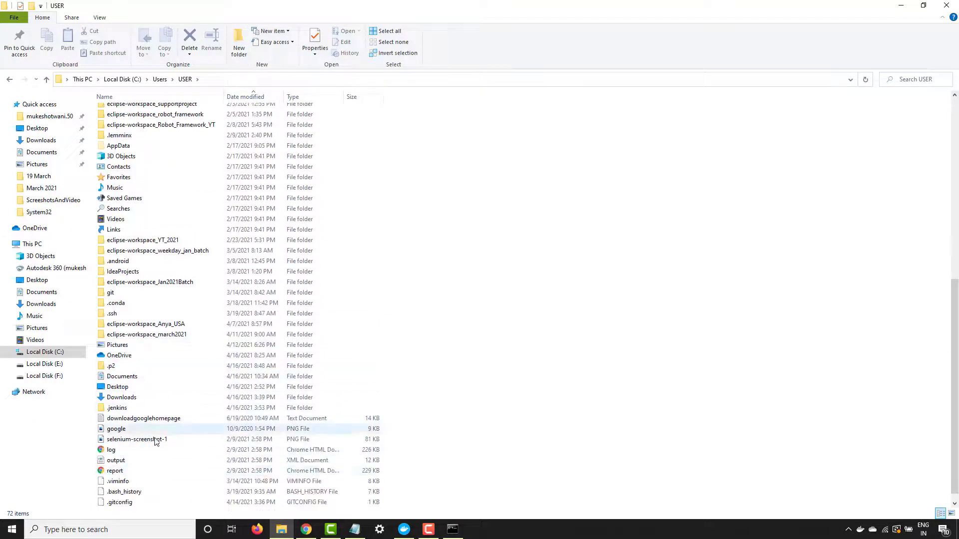
{"action": "double_click", "coordinate": [133, 409]}
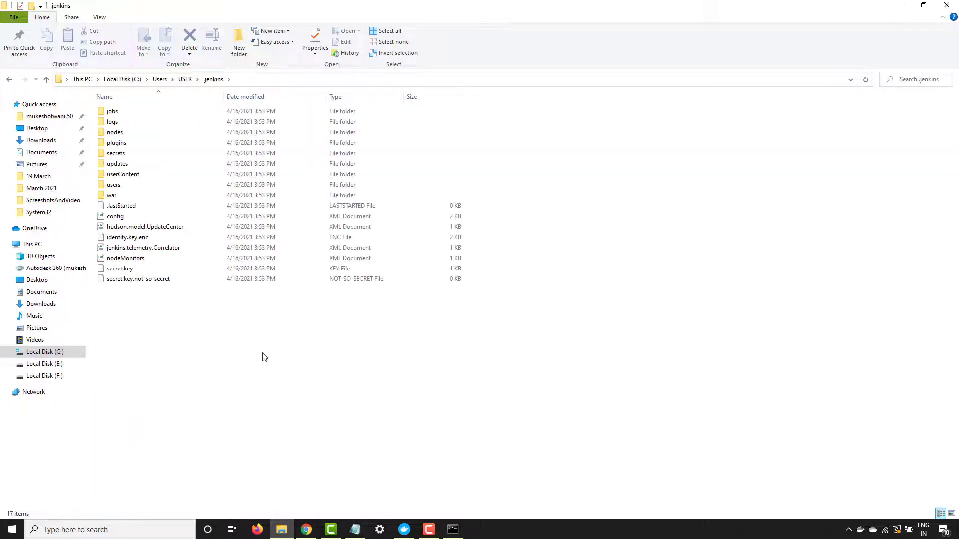
- Open the initialAdminPassword file from the secrets folder with Sublime Text
{"action": "key", "text": "alt+Tab"}
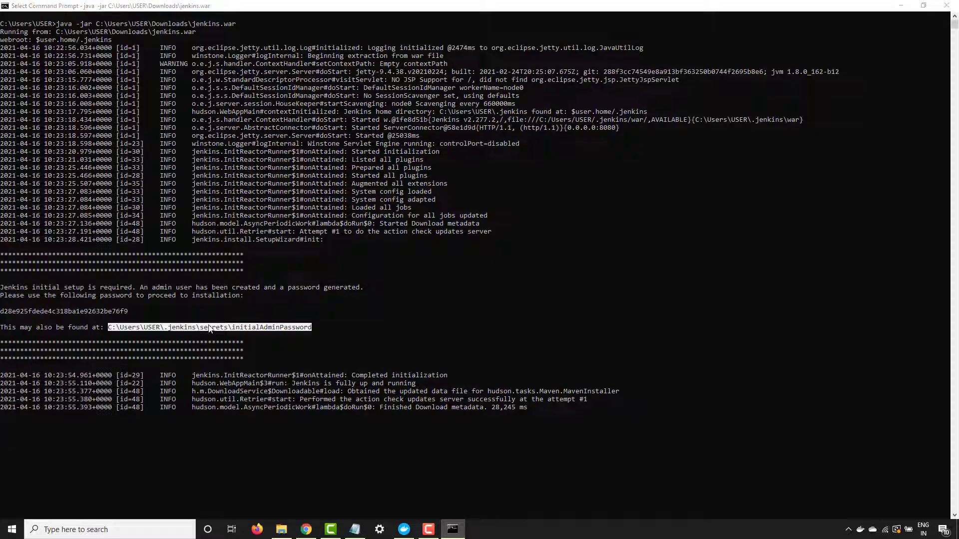
{"action": "key", "text": "alt+Tab"}
{"action": "double_click", "coordinate": [119, 154]}
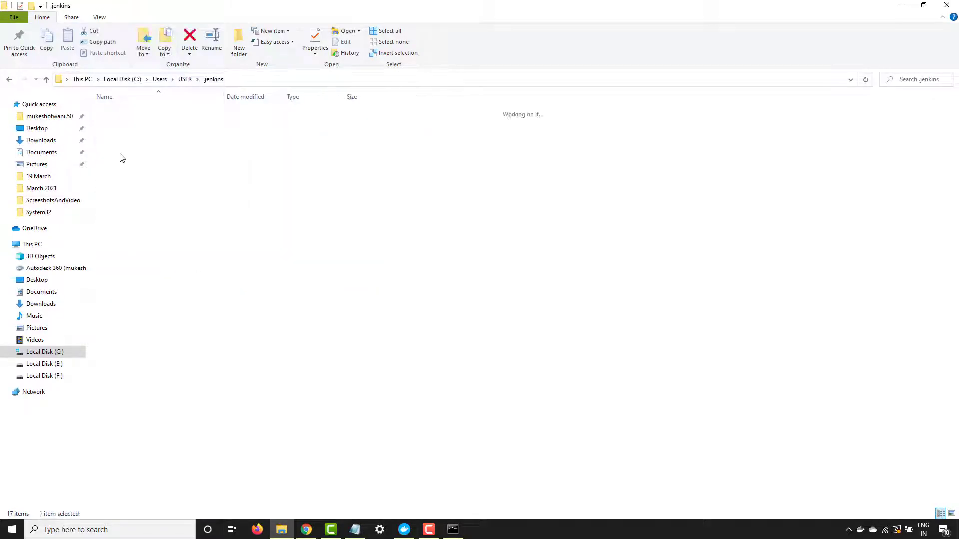
{"action": "key", "text": "alt+Tab"}
{"action": "key", "text": "alt+Tab"}
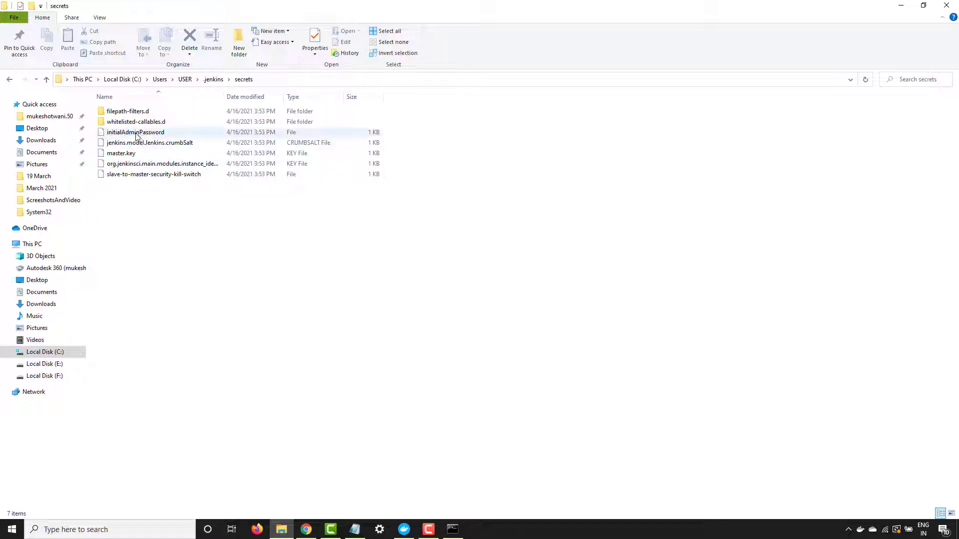
{"action": "double_click", "coordinate": [138, 134]}
{"action": "right_click", "coordinate": [136, 134]}
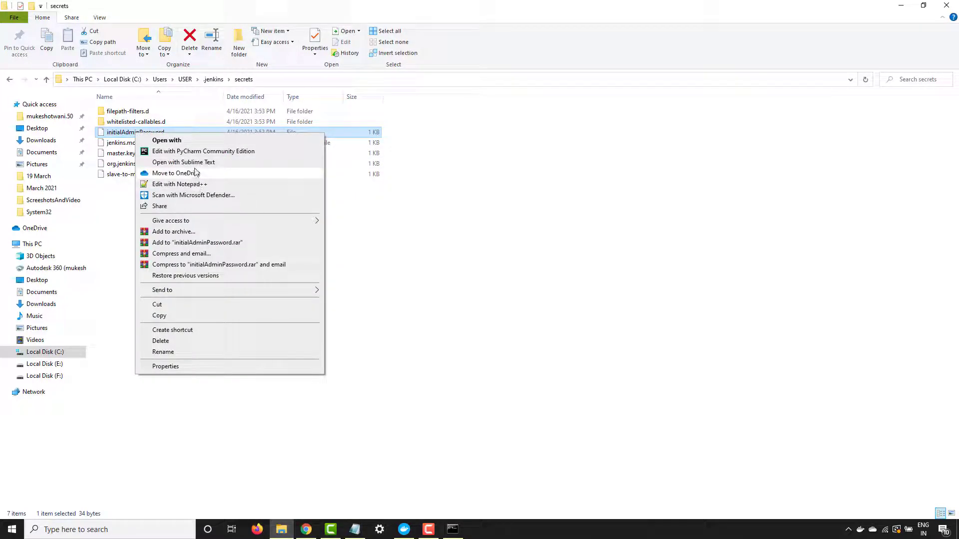
{"action": "left_click", "coordinate": [199, 163]}
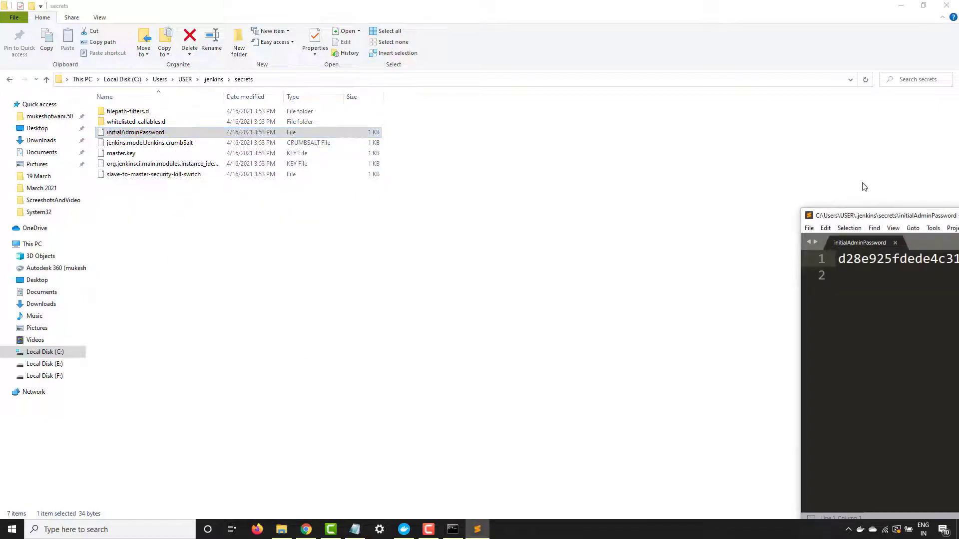
- Centre and maximise the Sublime Text password file, then bring the Jenkins Command Prompt forward
{"action": "left_click_drag", "start_coordinate": [910, 217], "coordinate": [481, 167]}
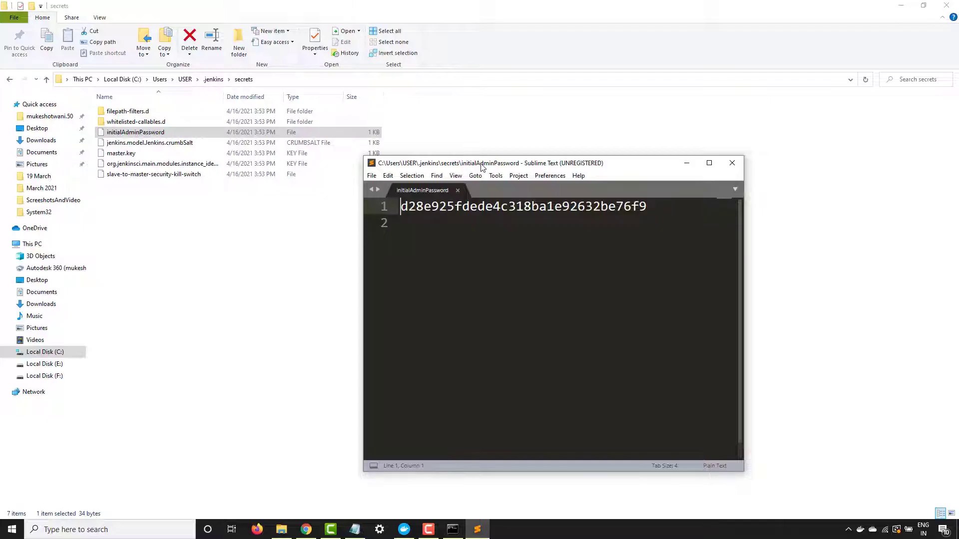
{"action": "double_click", "coordinate": [482, 167]}
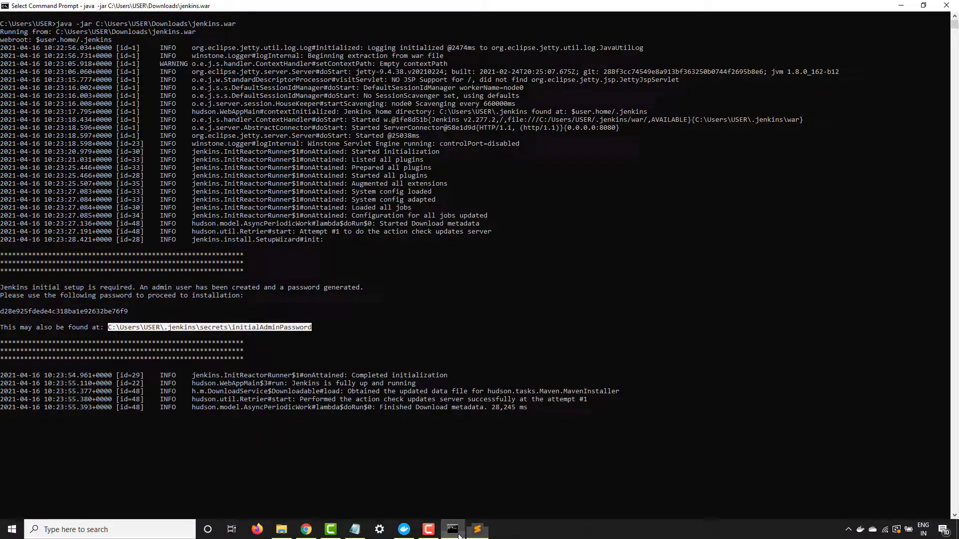
{"action": "left_click", "coordinate": [453, 529]}
- Load localhost:8080 in a new Chrome tab to reach the Unlock Jenkins page
{"action": "left_click", "coordinate": [307, 531]}
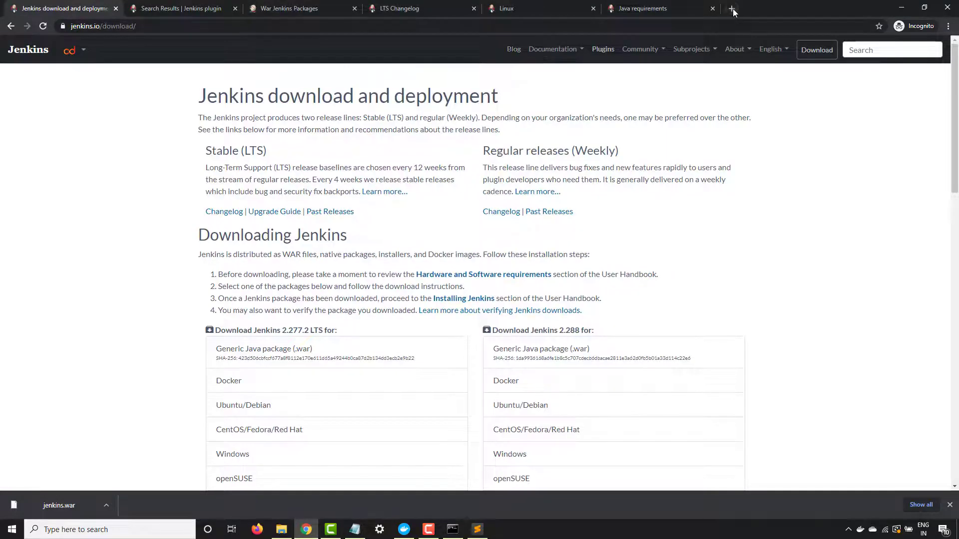
{"action": "left_click", "coordinate": [732, 9]}
{"action": "type", "text": "localhost:8080"}
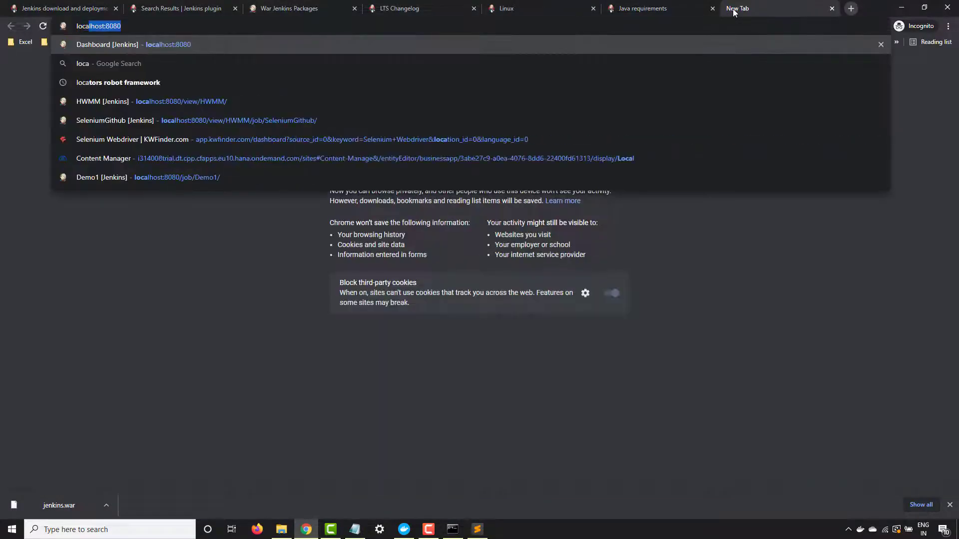
{"action": "key", "text": "Return"}
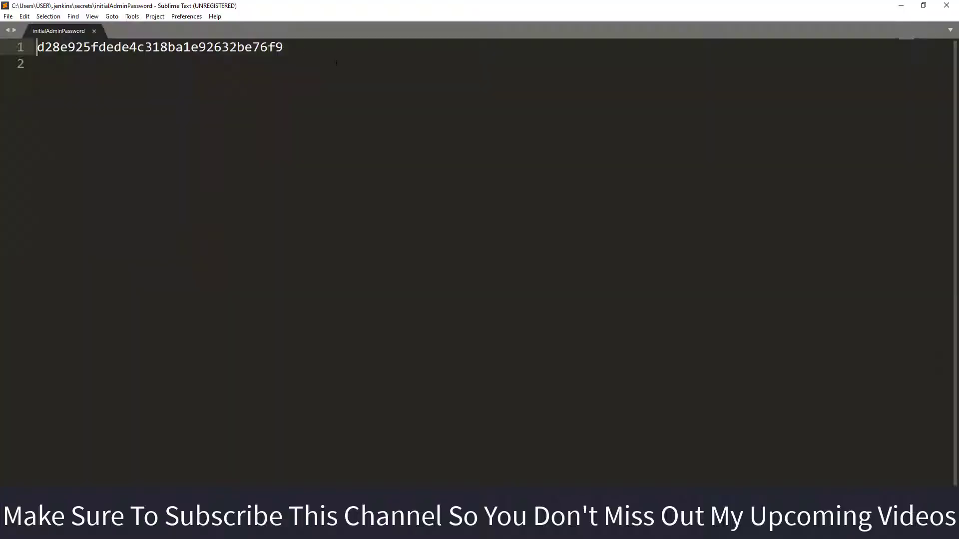
- Paste the whole initial admin password from Sublime Text into Jenkins' Administrator password field
{"action": "key", "text": "ctrl+a"}
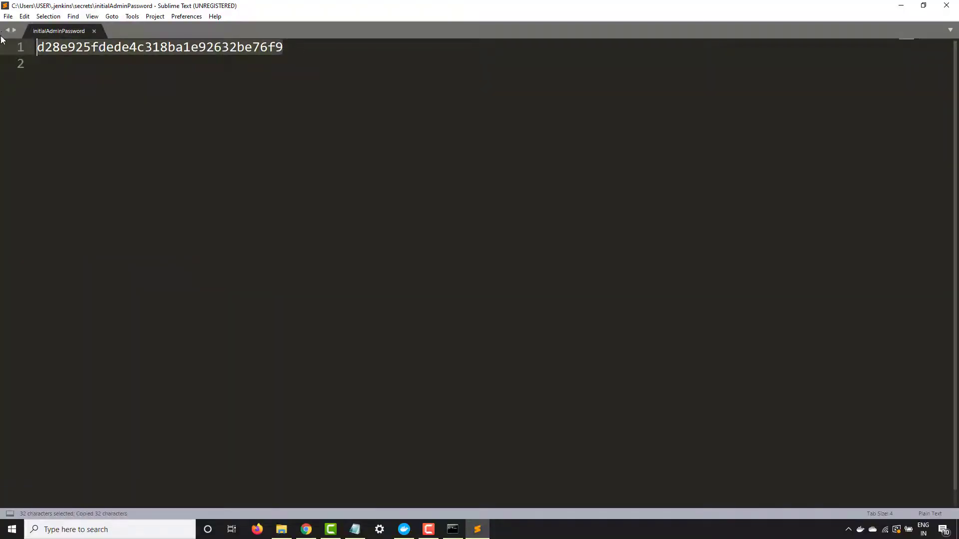
{"action": "key", "text": "alt+Tab"}
{"action": "left_click", "coordinate": [382, 260]}
{"action": "key", "text": "ctrl+v"}
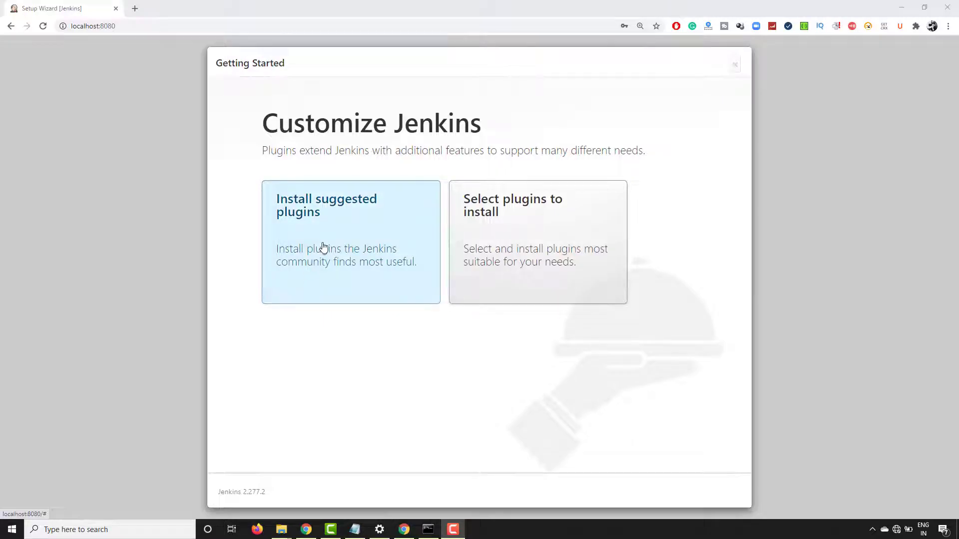
- Choose Install suggested plugins and follow the Getting Started installation to its end
{"action": "left_click", "coordinate": [346, 261]}
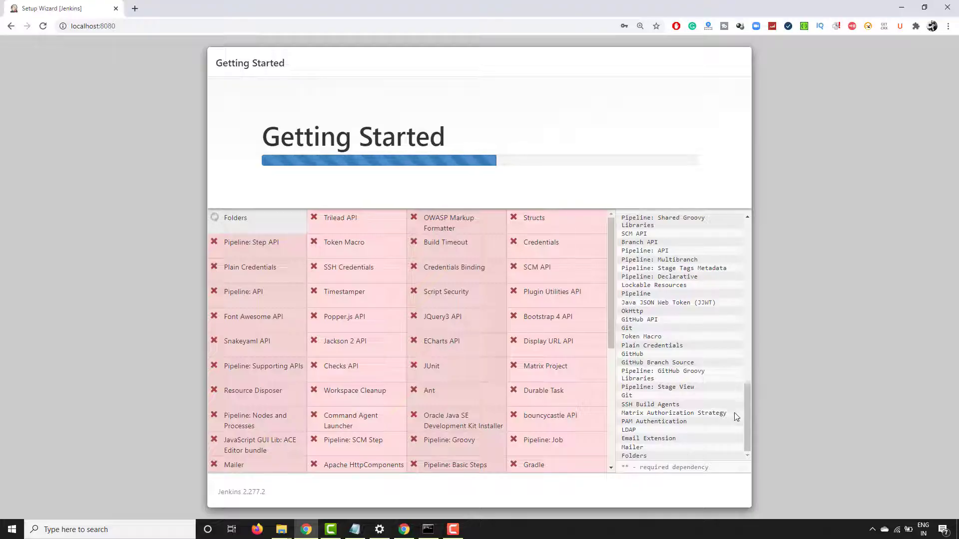
{"action": "left_click_drag", "start_coordinate": [747, 424], "coordinate": [747, 242]}
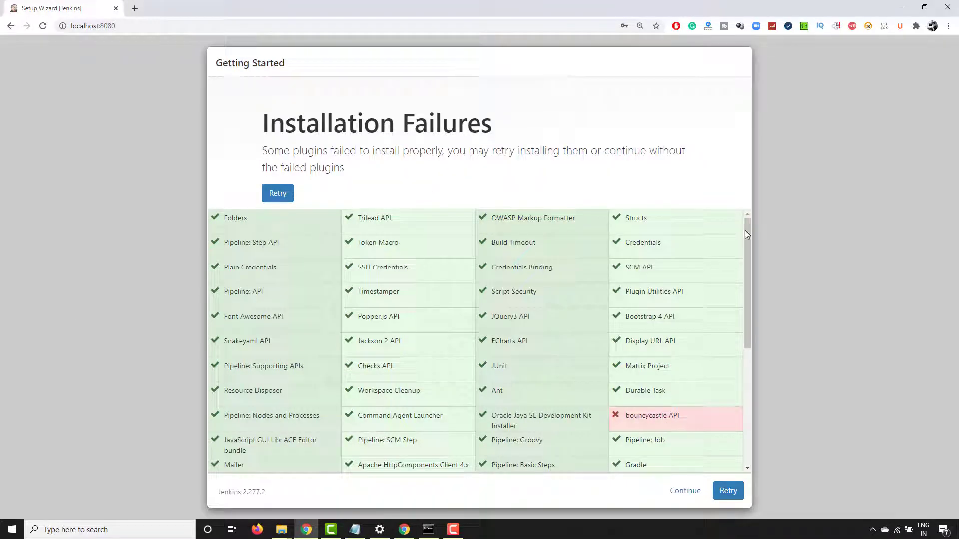
- Review the Installation Failures list and continue past the failed bouncycastle API plugin
{"action": "left_click_drag", "start_coordinate": [748, 235], "coordinate": [742, 292]}
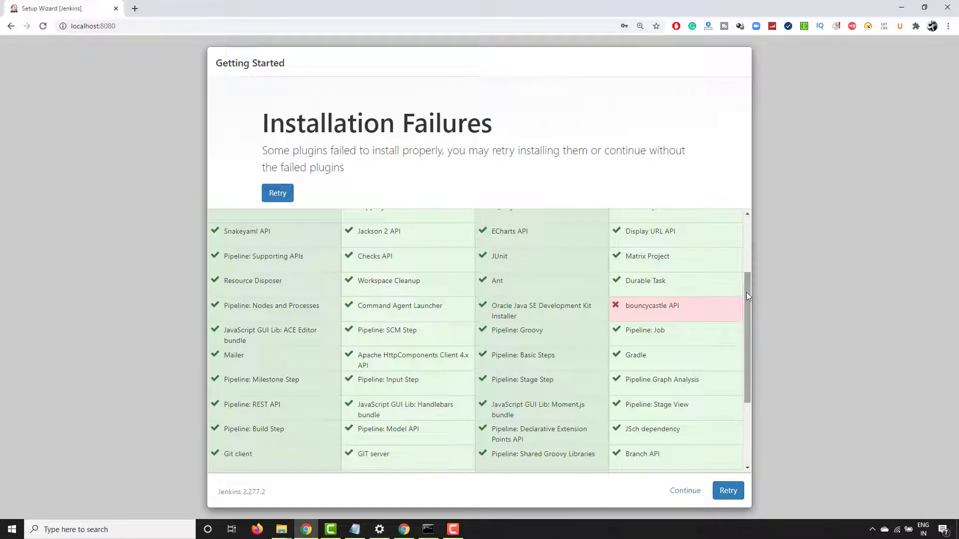
{"action": "left_click_drag", "start_coordinate": [747, 292], "coordinate": [769, 203]}
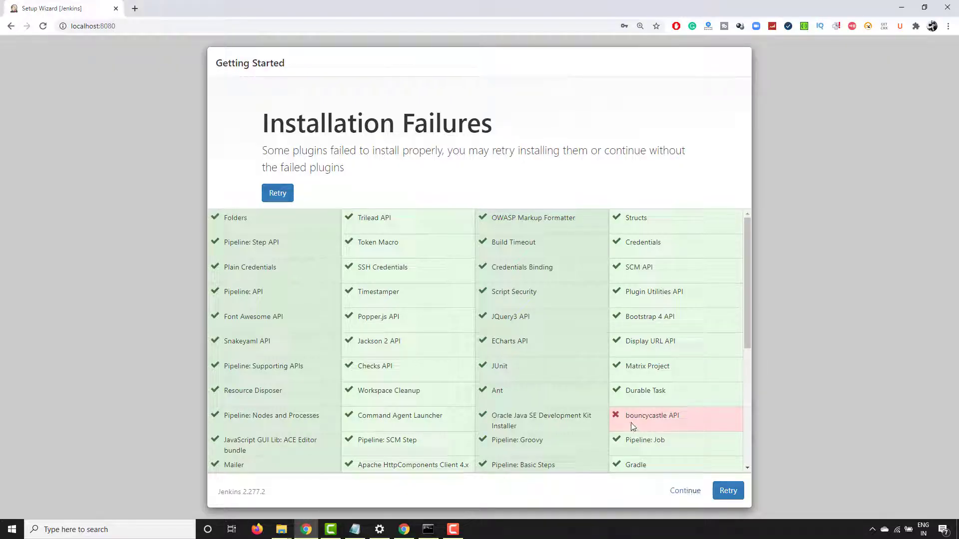
{"action": "left_click_drag", "start_coordinate": [626, 416], "coordinate": [680, 416]}
{"action": "left_click", "coordinate": [626, 500]}
{"action": "left_click", "coordinate": [682, 494]}
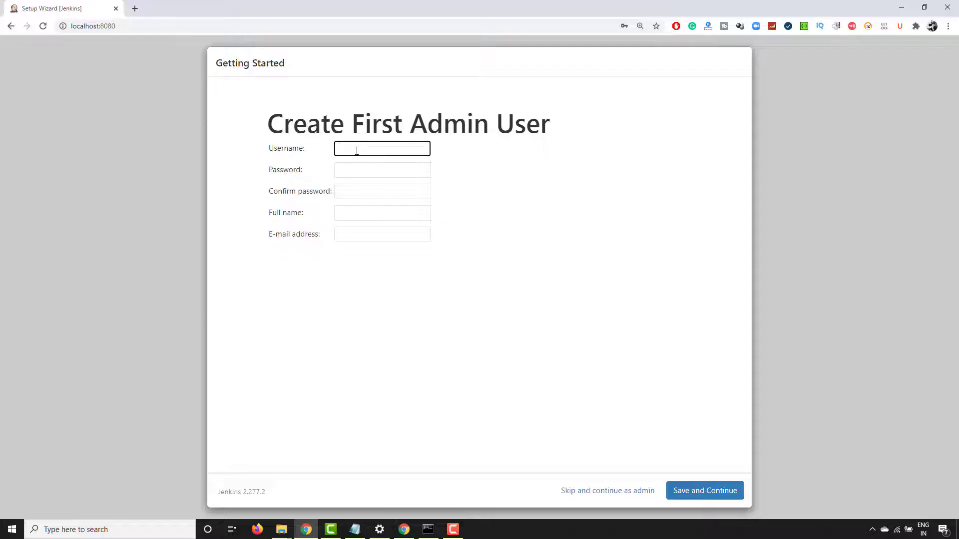
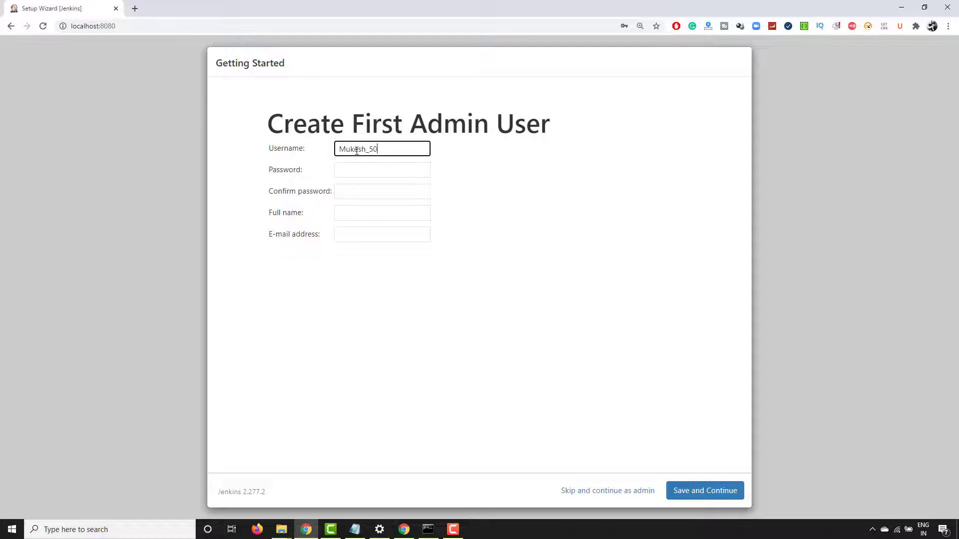
- Enter the admin username and password twice, autofill full name and e-mail, and save
{"action": "key", "text": "Tab"}
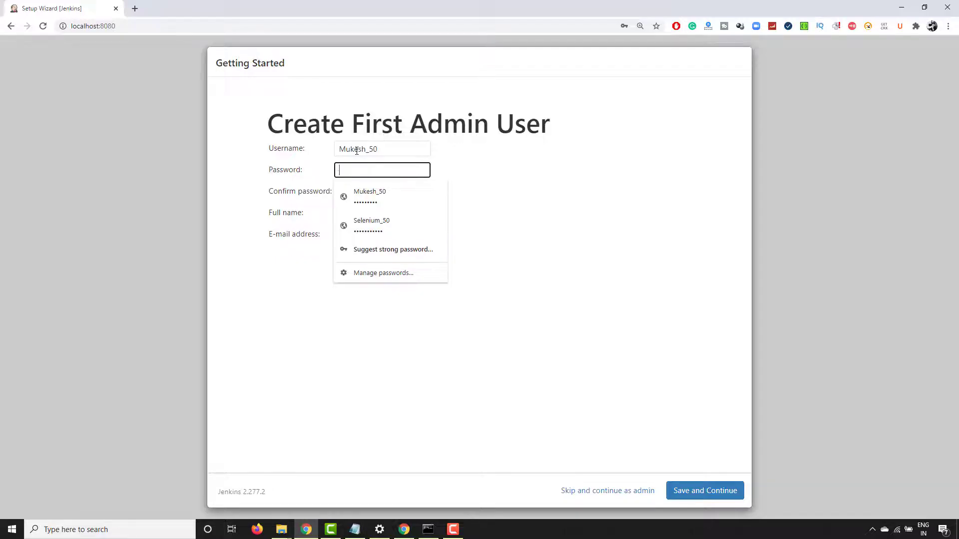
{"action": "key", "text": "Tab"}
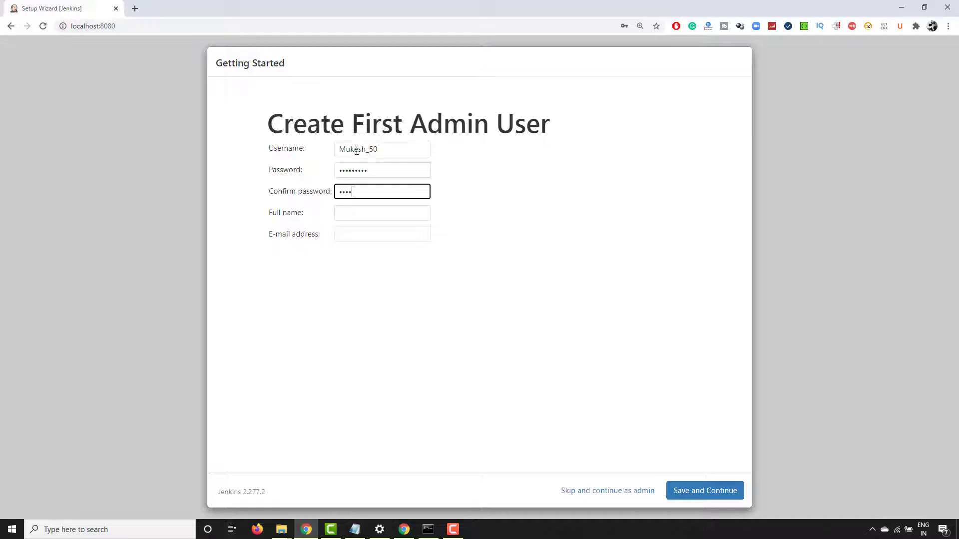
{"action": "key", "text": "Tab"}
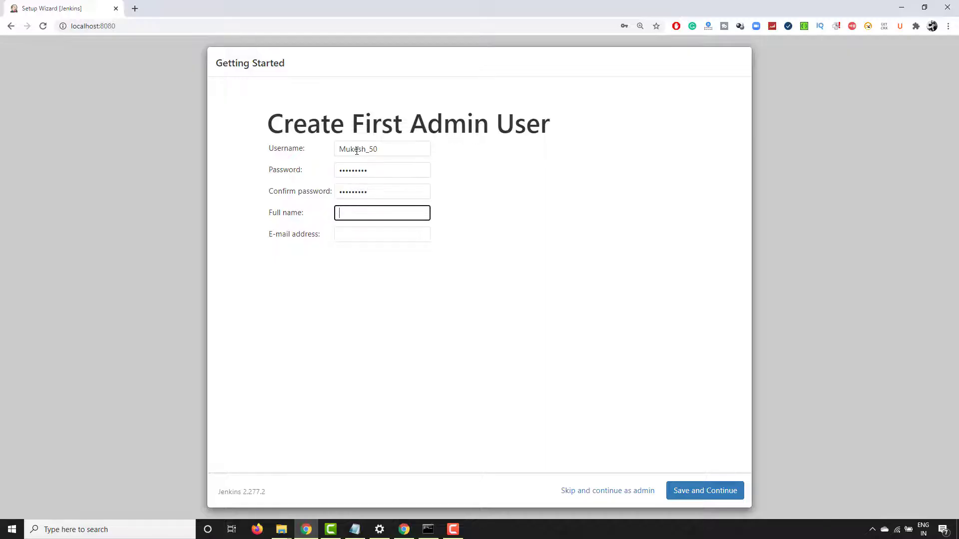
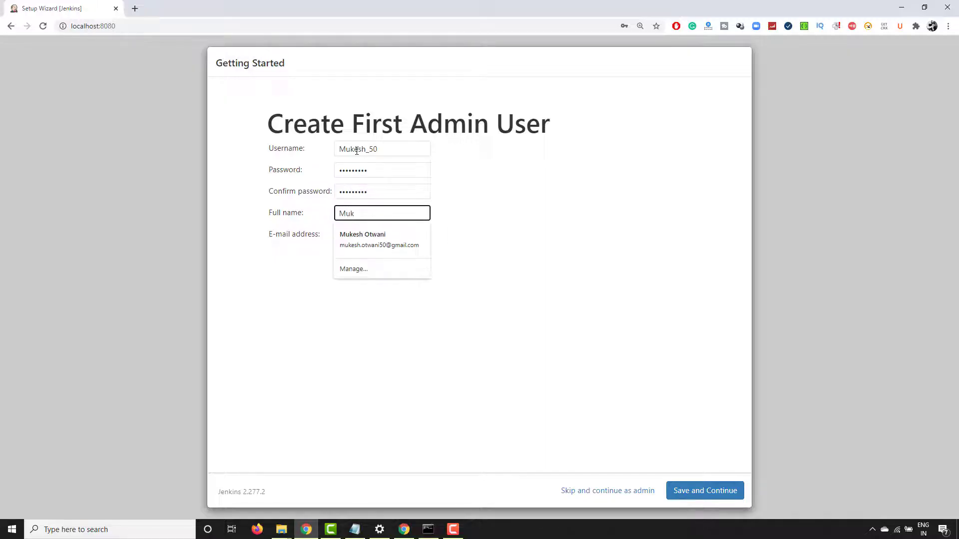
{"action": "key", "text": "Down"}
{"action": "key", "text": "Return"}
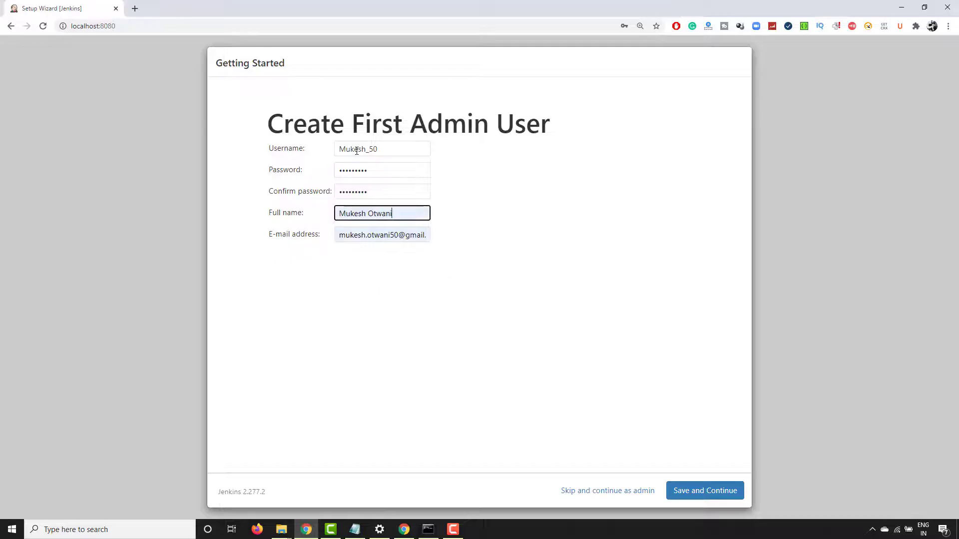
{"action": "left_click", "coordinate": [585, 316]}
{"action": "left_click", "coordinate": [708, 496]}
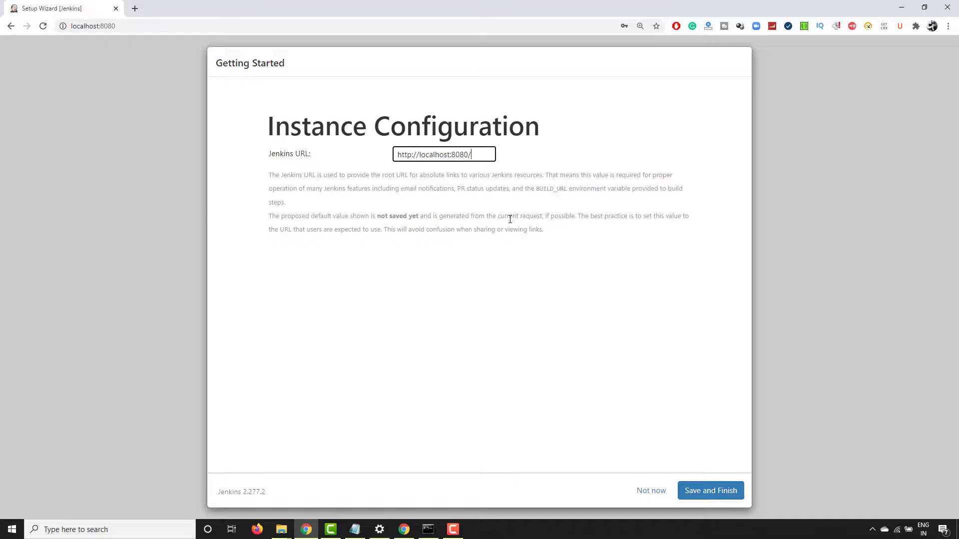
{"action": "left_click", "coordinate": [715, 492]}
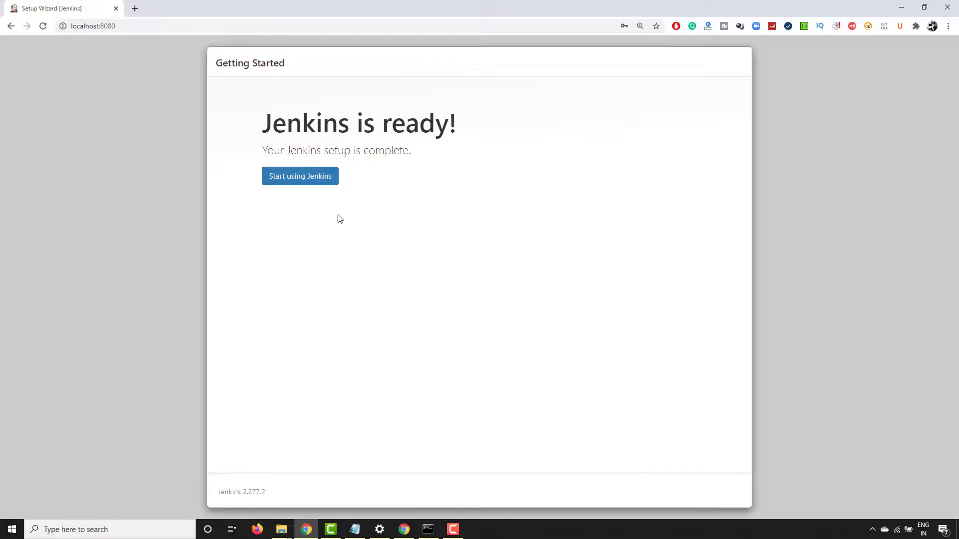
{"action": "left_click", "coordinate": [302, 180]}
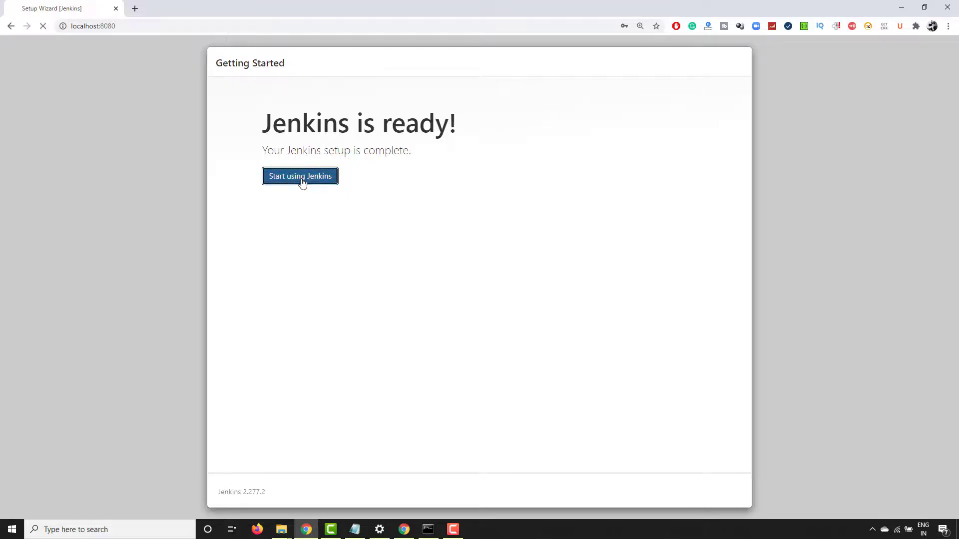